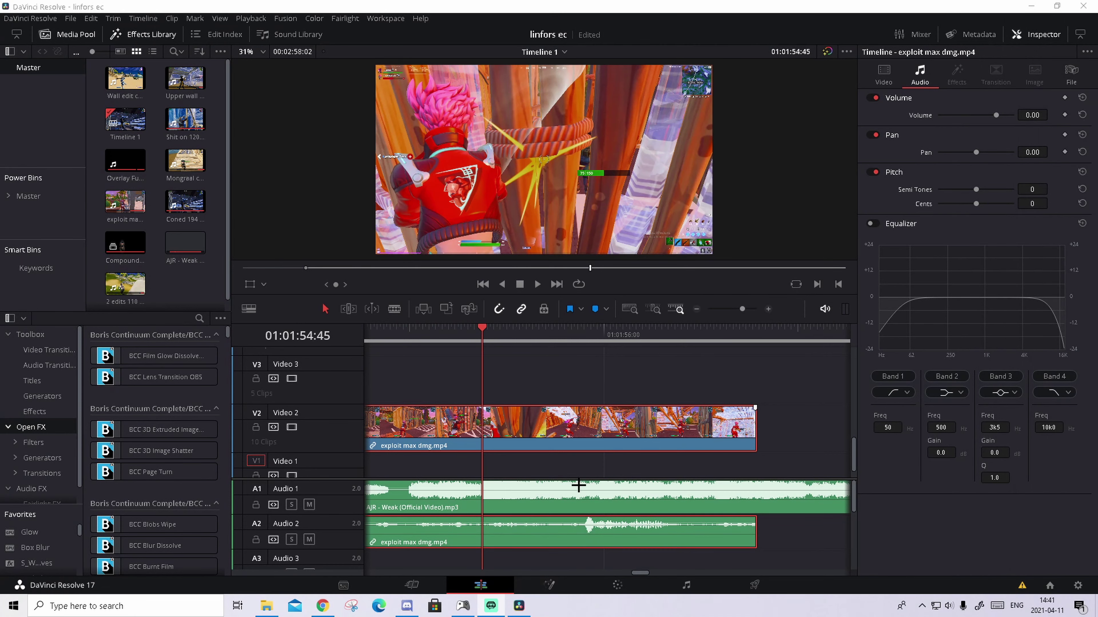
# Add markers at the beat on the AJR - Weak music clip and at the exploit clip's impact
pyautogui.click(564, 496)
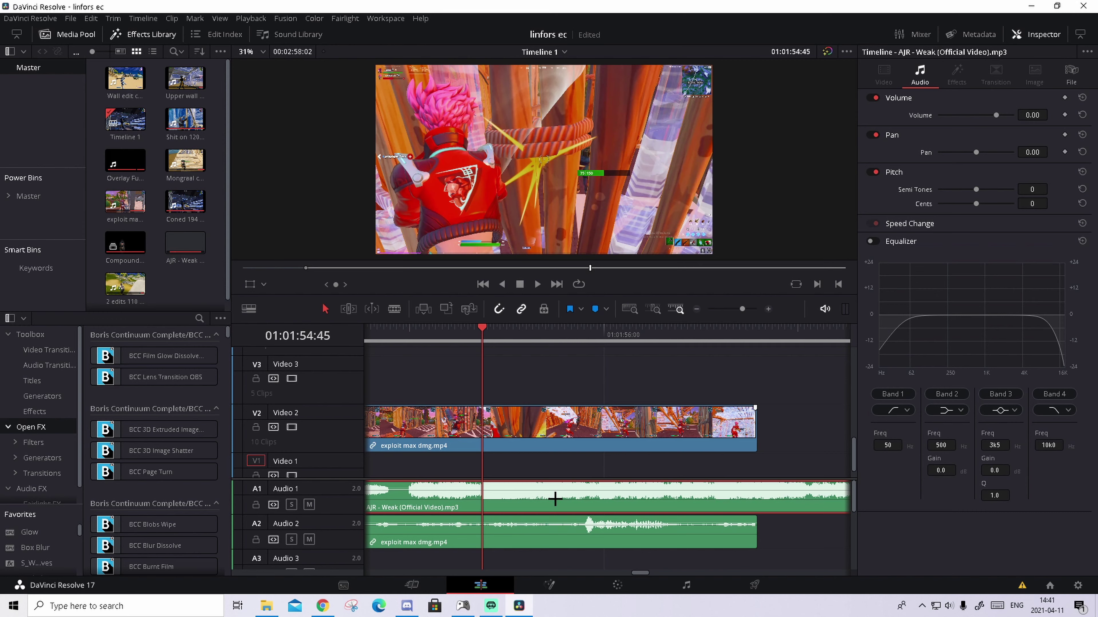
pyautogui.press('m')
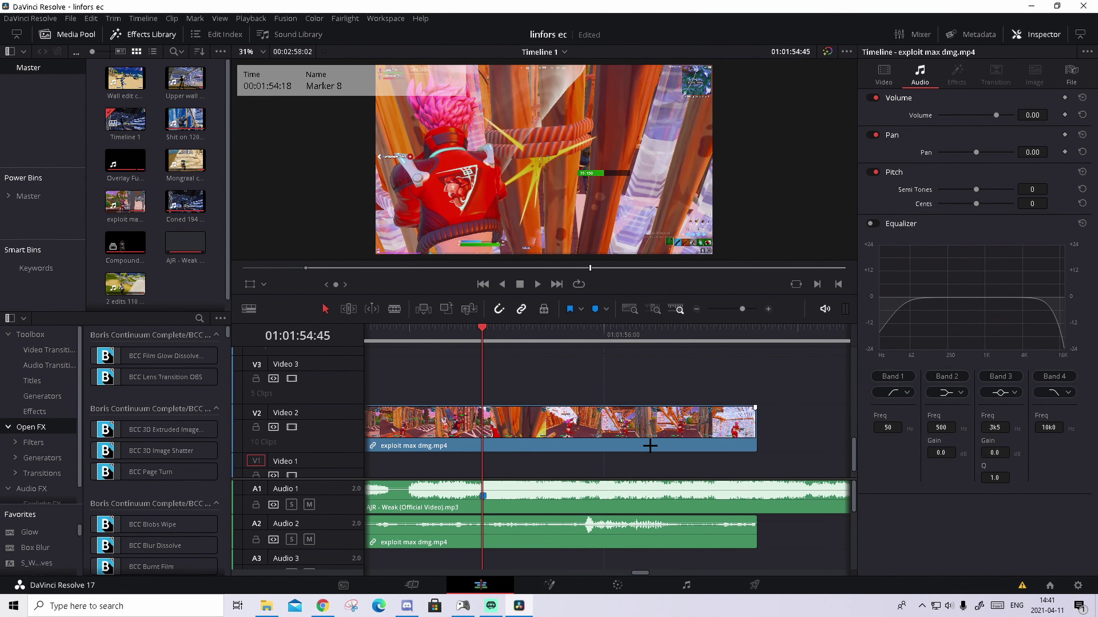
pyautogui.click(650, 443)
pyautogui.moveTo(592, 332)
pyautogui.mouseDown()
pyautogui.moveTo(606, 329)
pyautogui.moveTo(586, 327)
pyautogui.mouseUp()
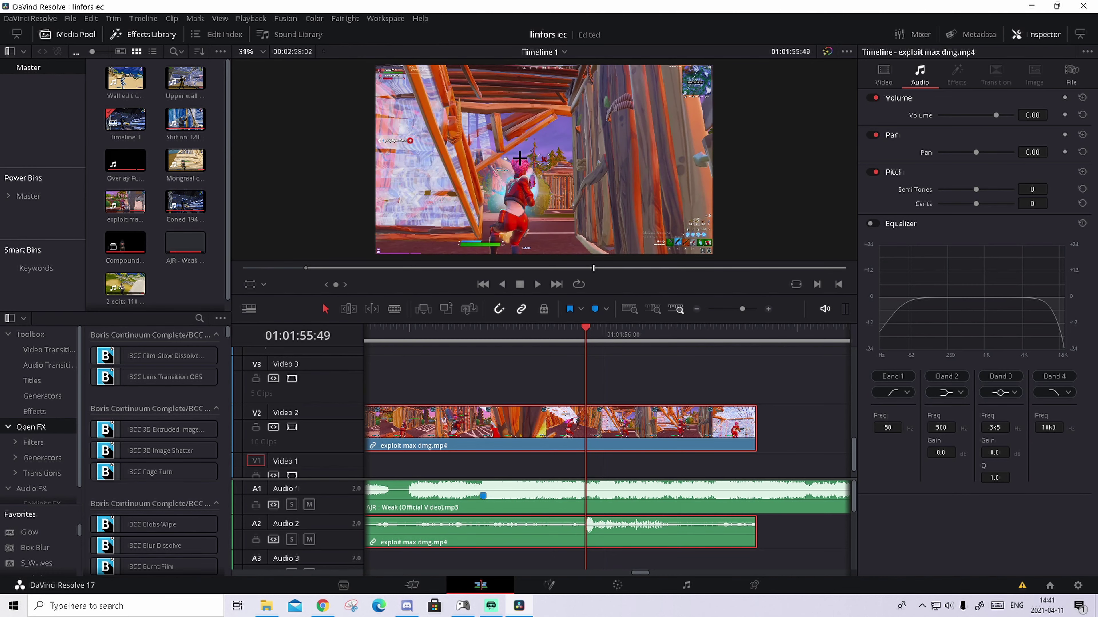
pyautogui.press('m')
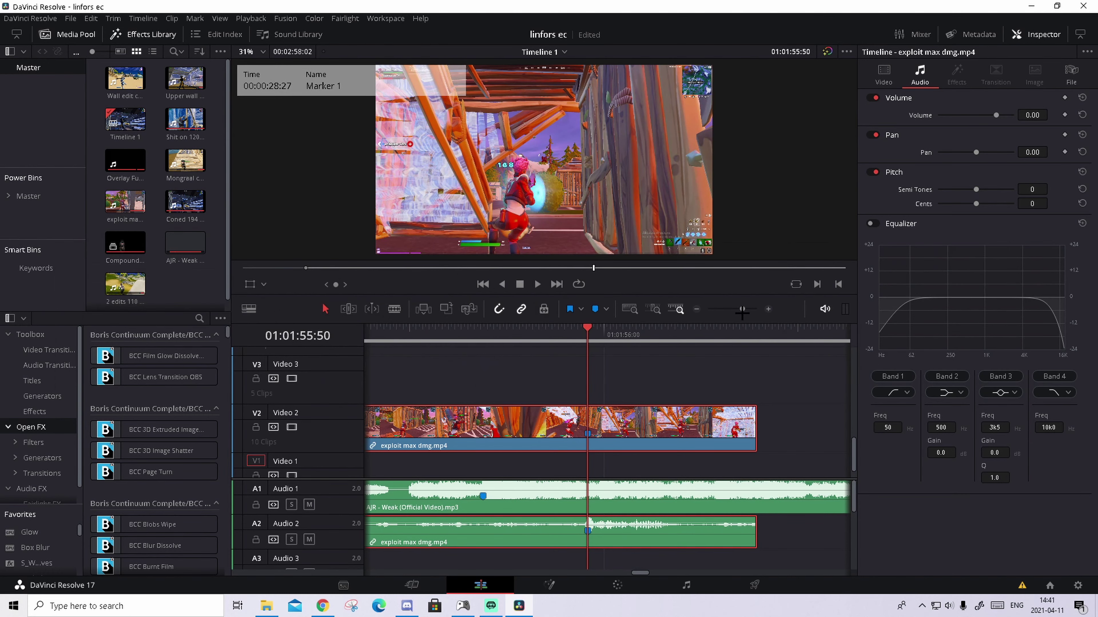
# Slide the exploit clip left so its impact marker lines up with the music beat
pyautogui.moveTo(742, 309); pyautogui.dragTo(734, 308)
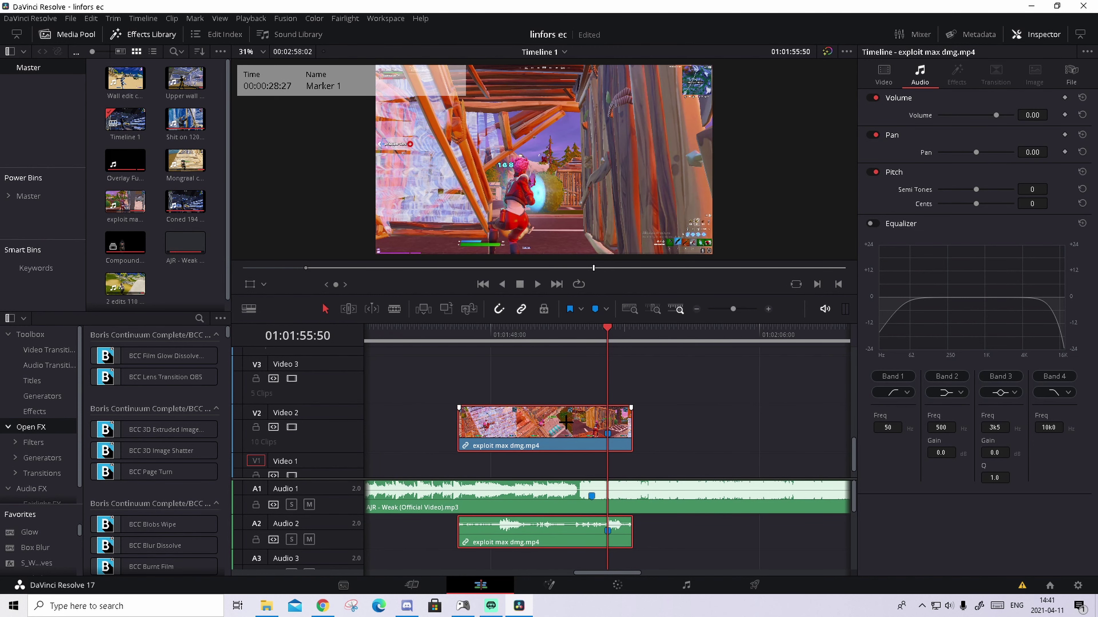
pyautogui.moveTo(566, 422); pyautogui.dragTo(550, 419)
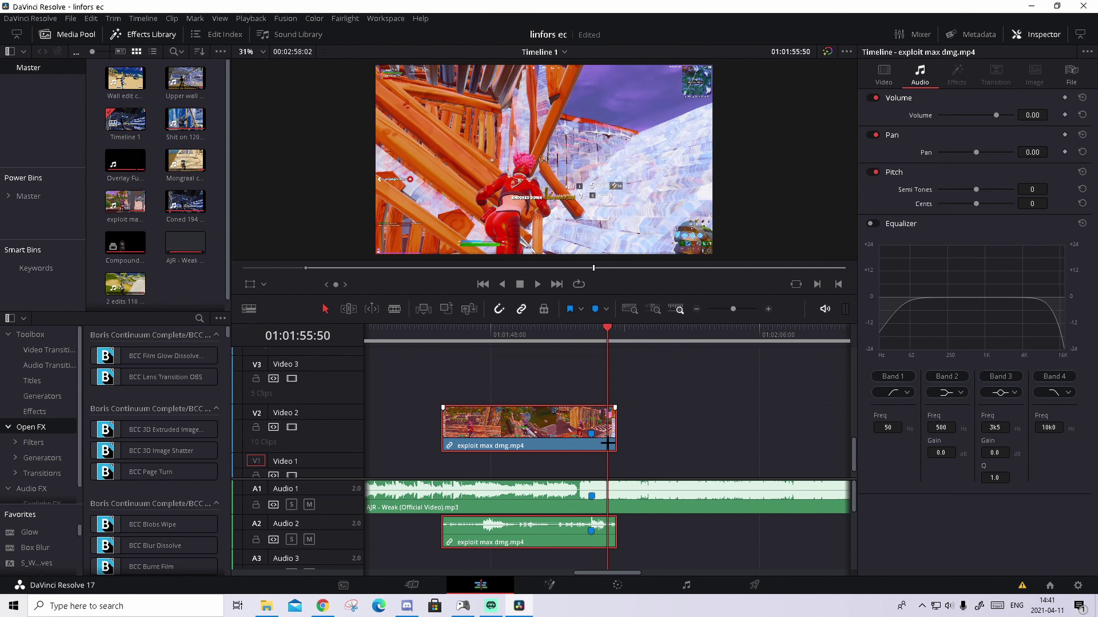
pyautogui.click(602, 342)
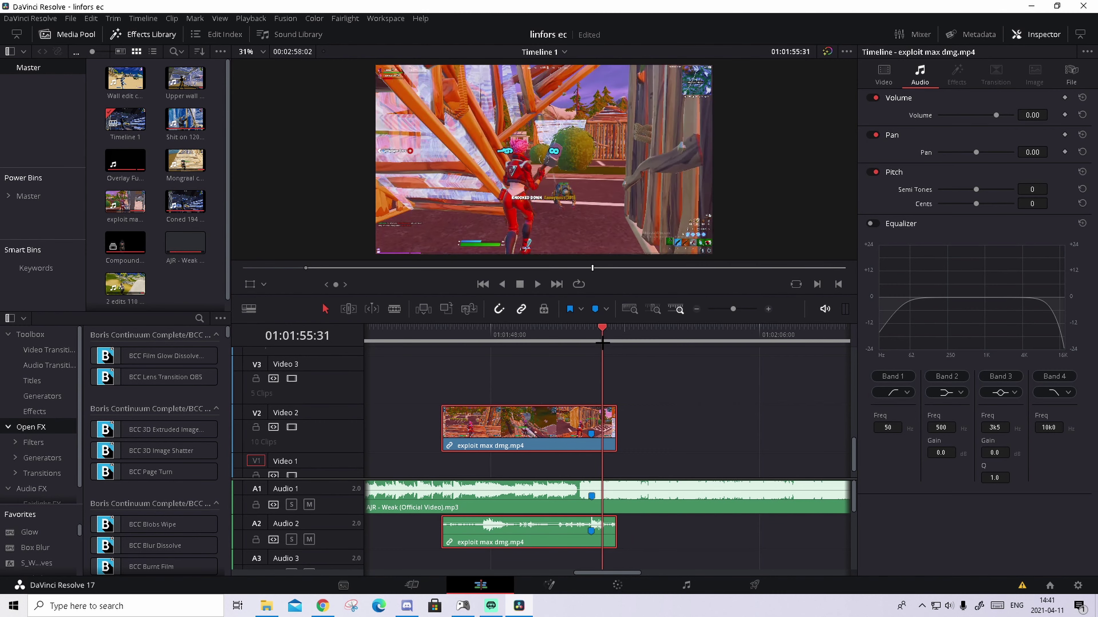
# Show retime controls and add speed points at the impact marker and 30 frames before it
pyautogui.hotkey('shift', 'Up')
pyautogui.hotkey('ctrl', '=')
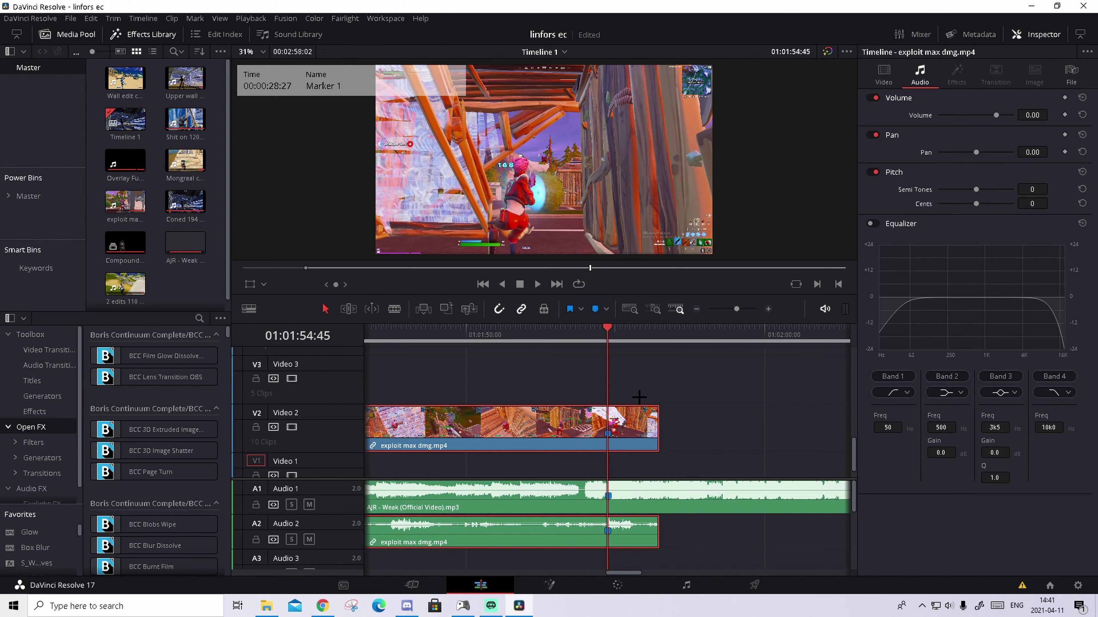
pyautogui.hotkey('ctrl', 'r')
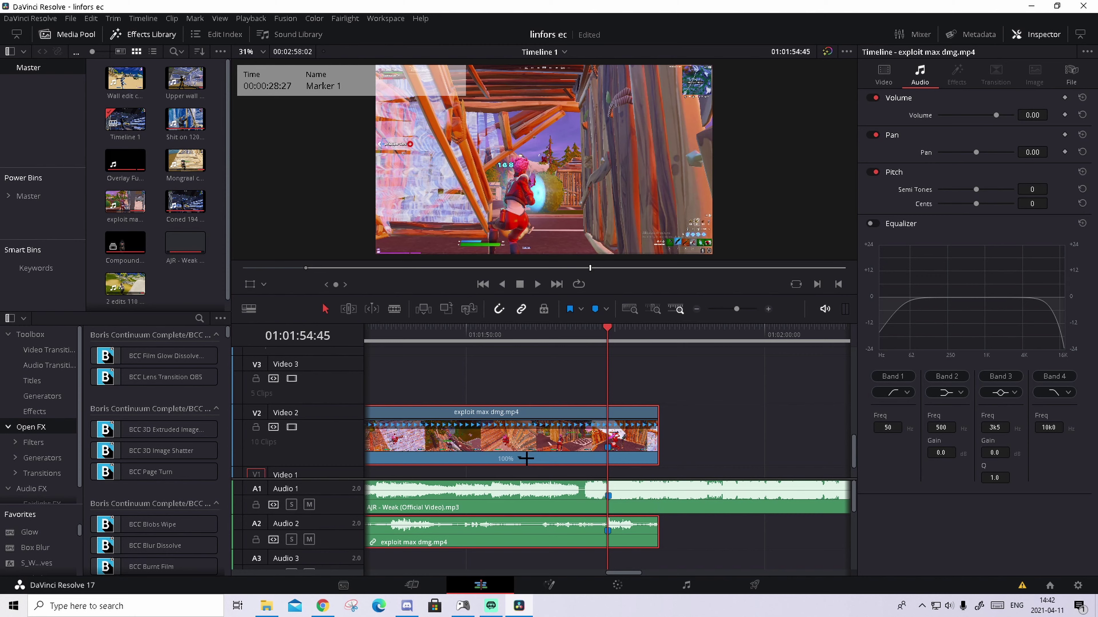
pyautogui.click(521, 457)
pyautogui.click(593, 475)
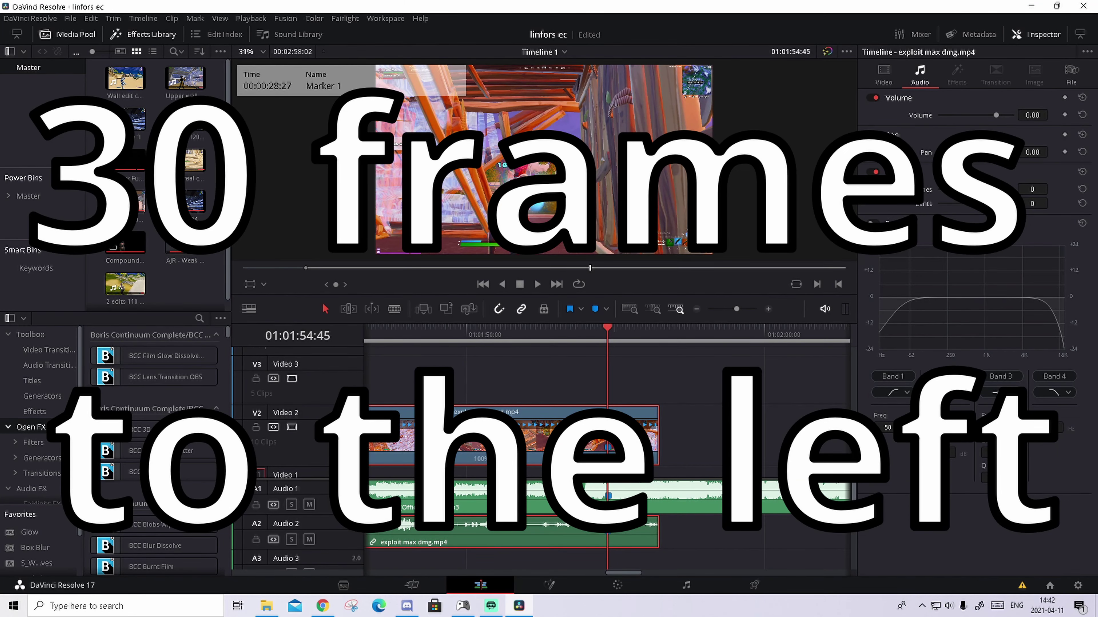
pyautogui.press('Left')
pyautogui.press('Left')
pyautogui.press('Left')
pyautogui.press('Left')
pyautogui.press('Left')
pyautogui.press('Left')
pyautogui.press('Left')
pyautogui.press('Left')
pyautogui.press('Left')
pyautogui.press('Left')
pyautogui.press('Left')
pyautogui.press('Left')
pyautogui.press('Left')
pyautogui.press('Left')
pyautogui.press('Left')
pyautogui.press('Left')
pyautogui.press('Left')
pyautogui.press('Left')
pyautogui.press('Left')
pyautogui.press('Left')
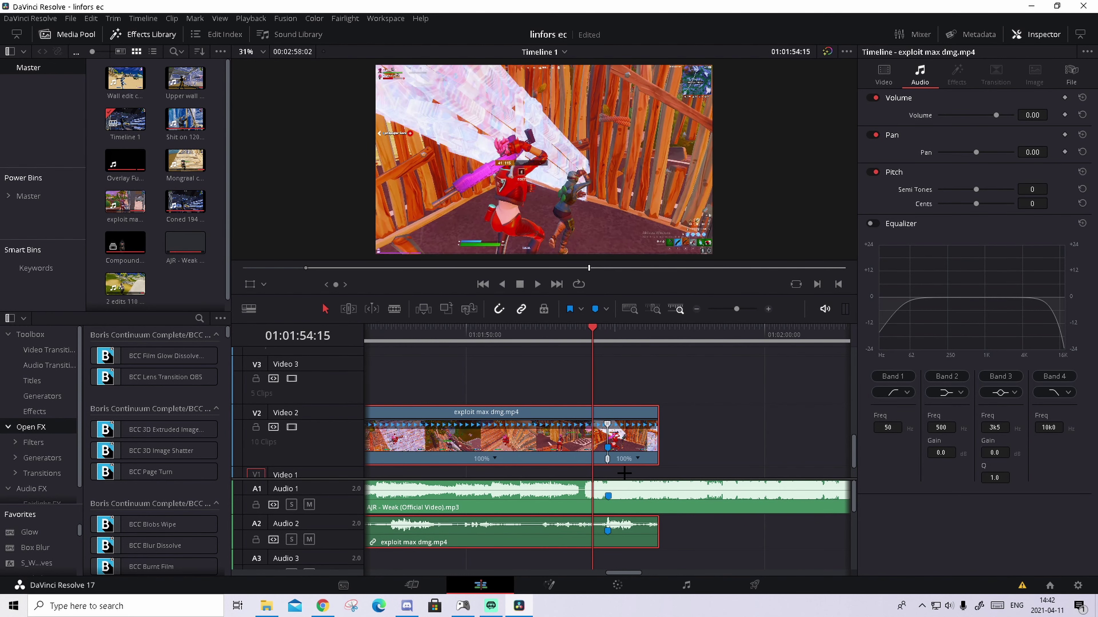
pyautogui.click(496, 459)
pyautogui.click(547, 476)
# Add a third speed point on the exploit clip at 01:01:54:30
pyautogui.click(767, 309)
pyautogui.moveTo(642, 332); pyautogui.dragTo(636, 332)
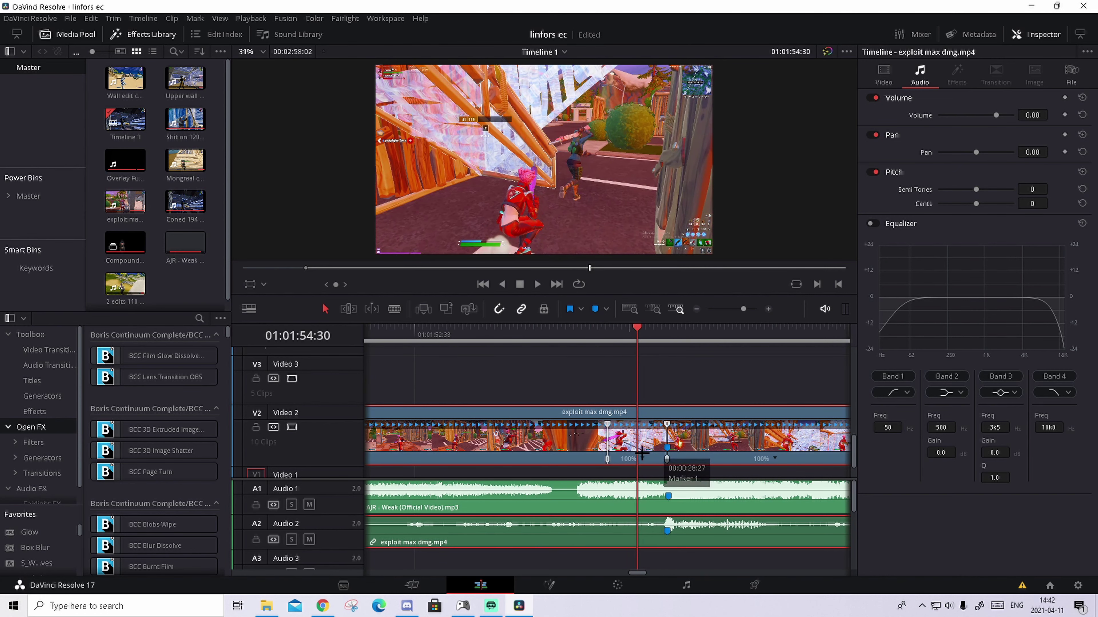
pyautogui.click(643, 458)
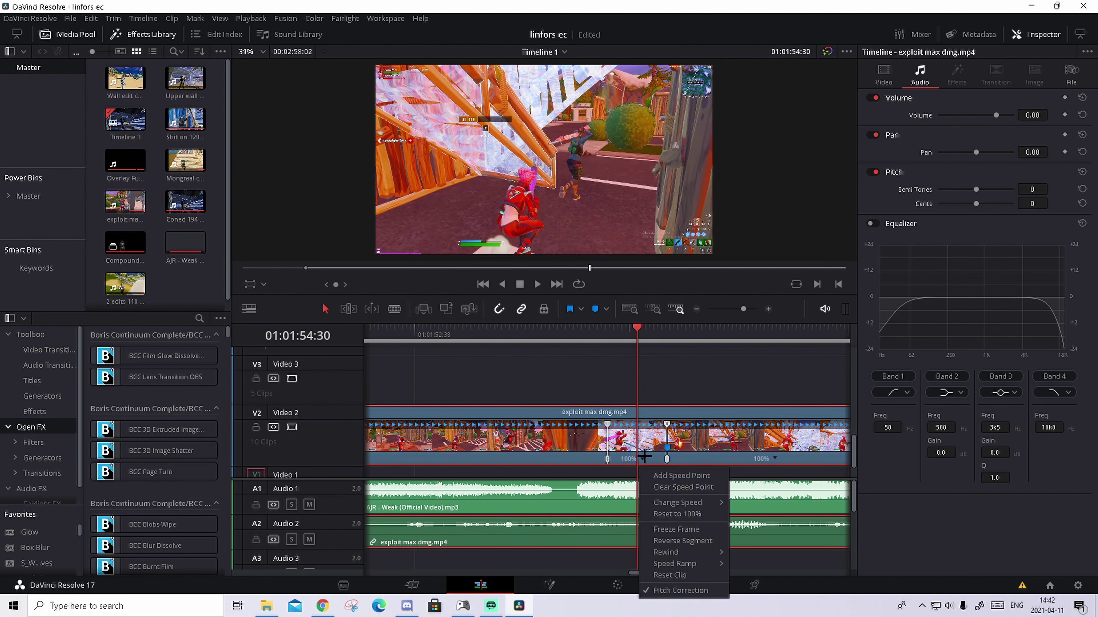
pyautogui.click(669, 473)
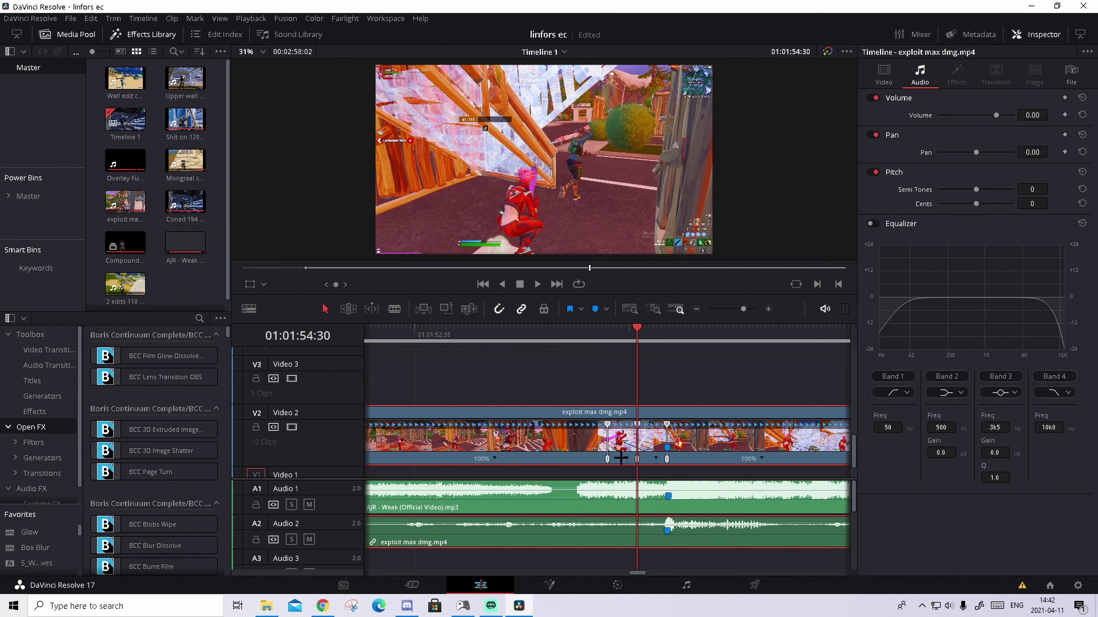
# Set the pre-impact segment to 50% and the short next segment to 200%, tightening the ramp
pyautogui.click(625, 458)
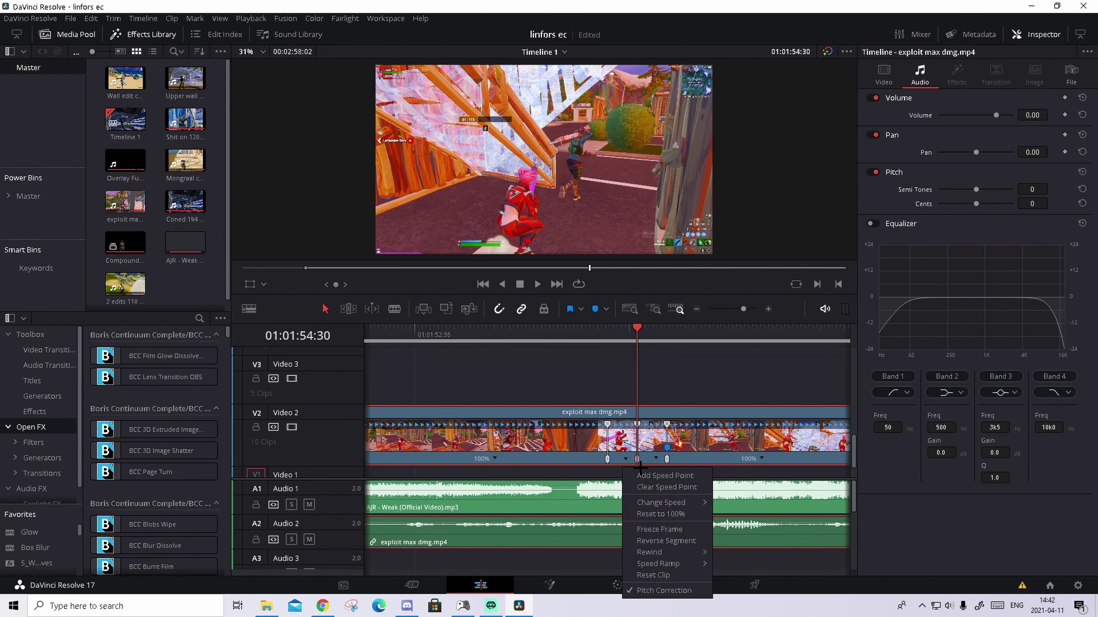
pyautogui.moveTo(665, 500)
pyautogui.click(753, 575)
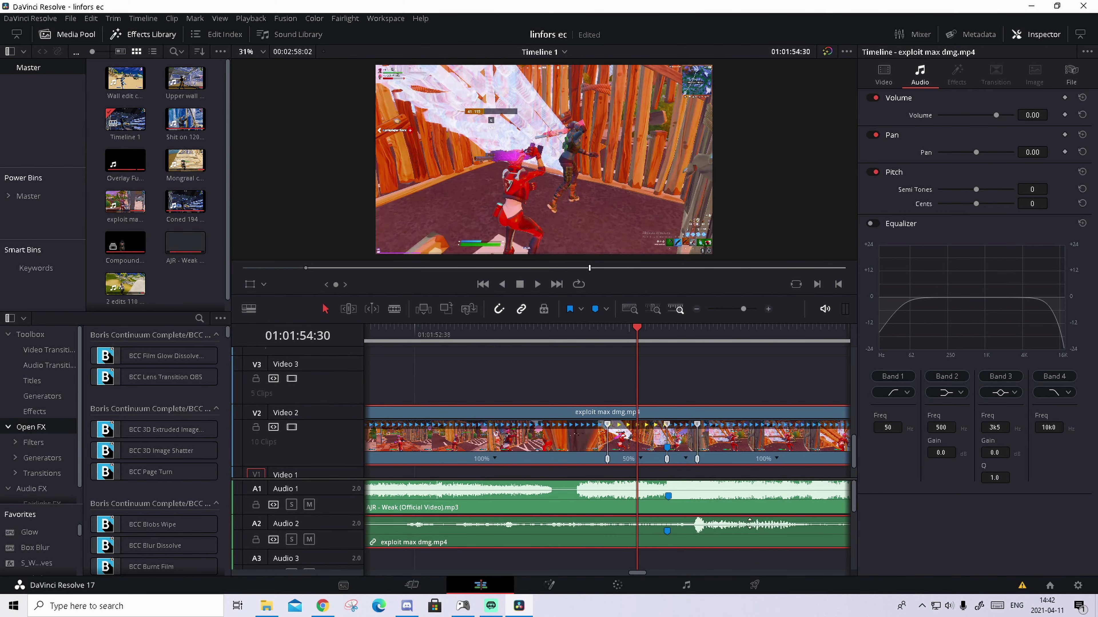
pyautogui.click(687, 458)
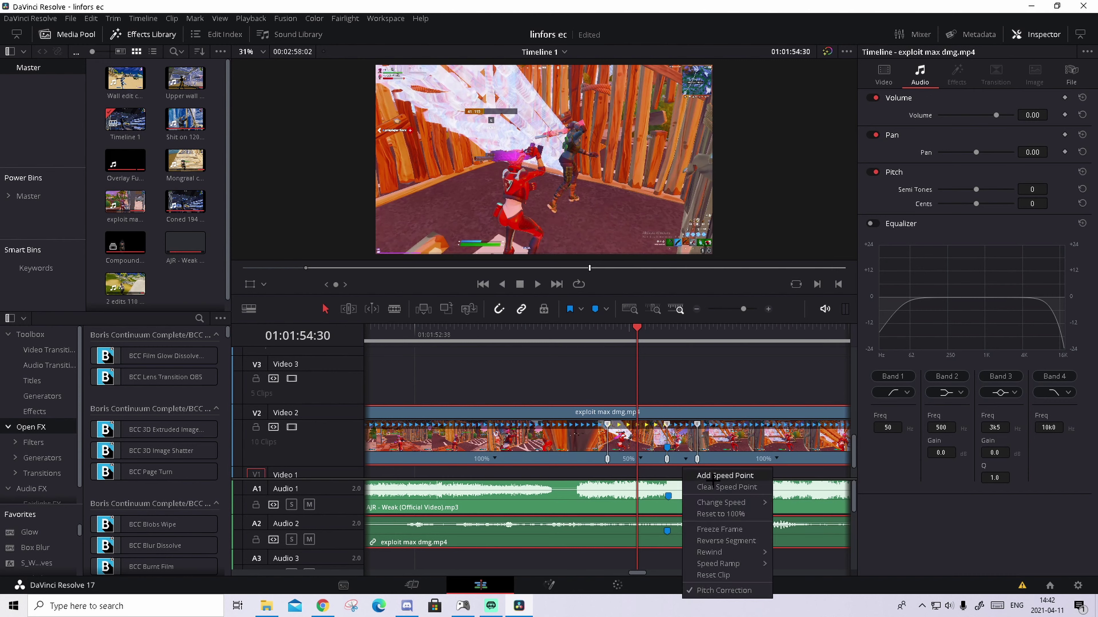
pyautogui.moveTo(734, 503)
pyautogui.click(814, 586)
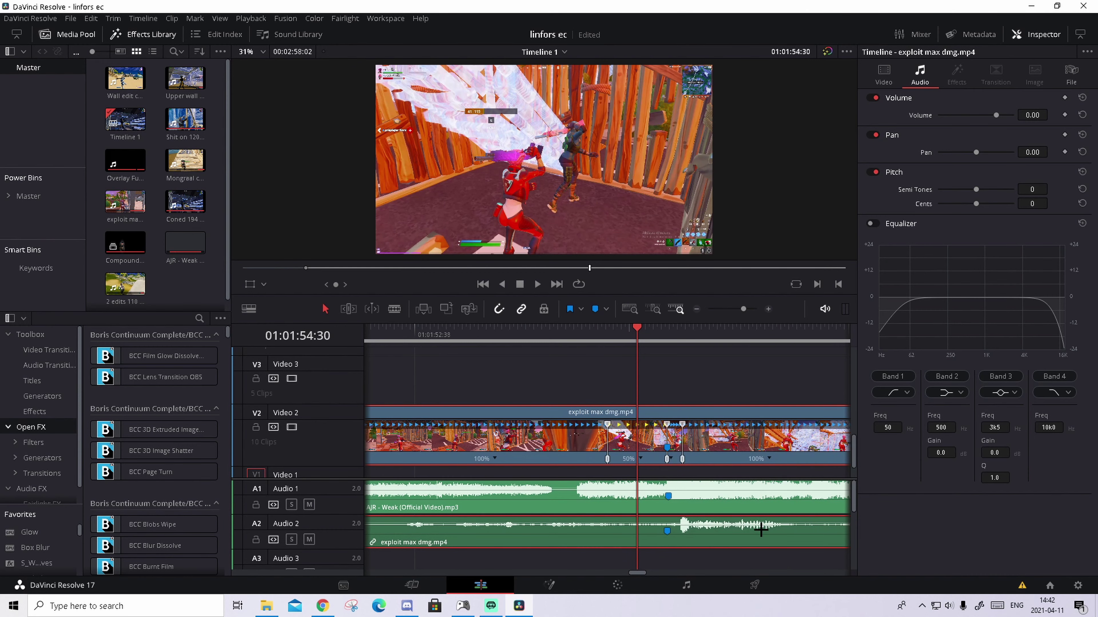
pyautogui.moveTo(667, 458); pyautogui.dragTo(647, 457)
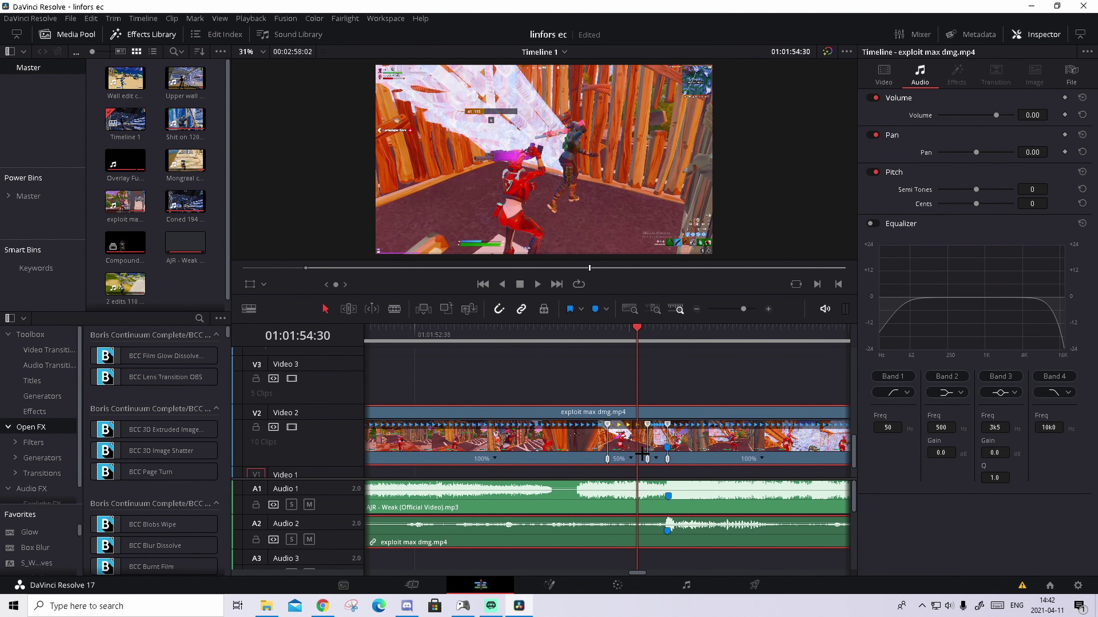
pyautogui.moveTo(668, 335); pyautogui.dragTo(639, 341)
# Add a speed point at 01:01:55:10 and set the following segment to 50%
pyautogui.click(701, 340)
pyautogui.press('Right')
pyautogui.press('Right')
pyautogui.press('Right')
pyautogui.press('Right')
pyautogui.press('Right')
pyautogui.press('Right')
pyautogui.press('Right')
pyautogui.press('Right')
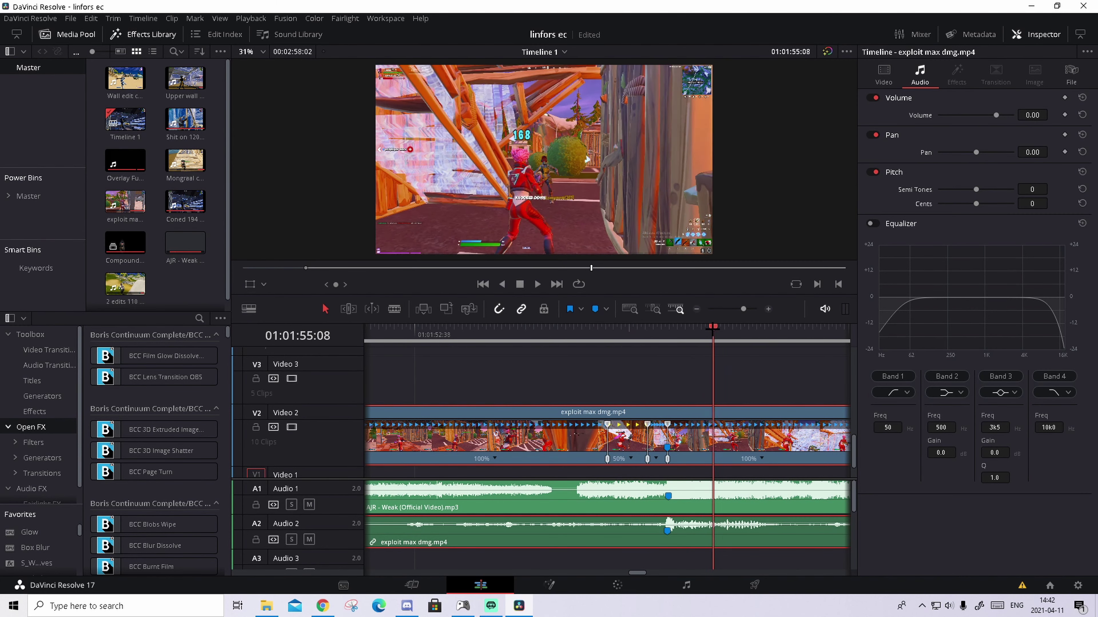
pyautogui.click(764, 459)
pyautogui.click(794, 487)
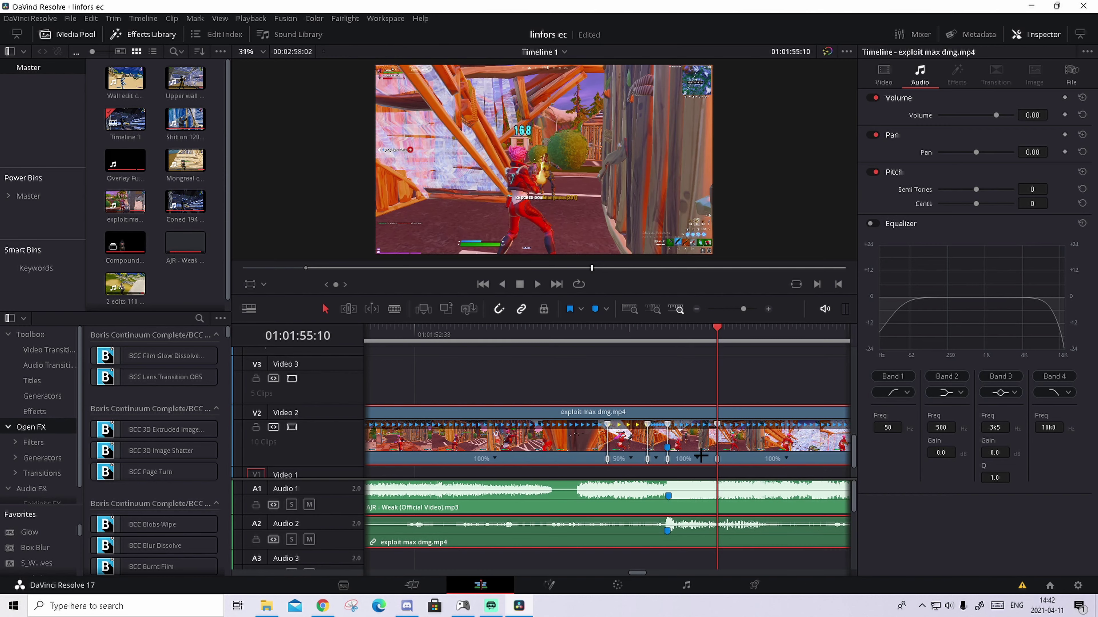
pyautogui.click(696, 460)
pyautogui.moveTo(727, 502)
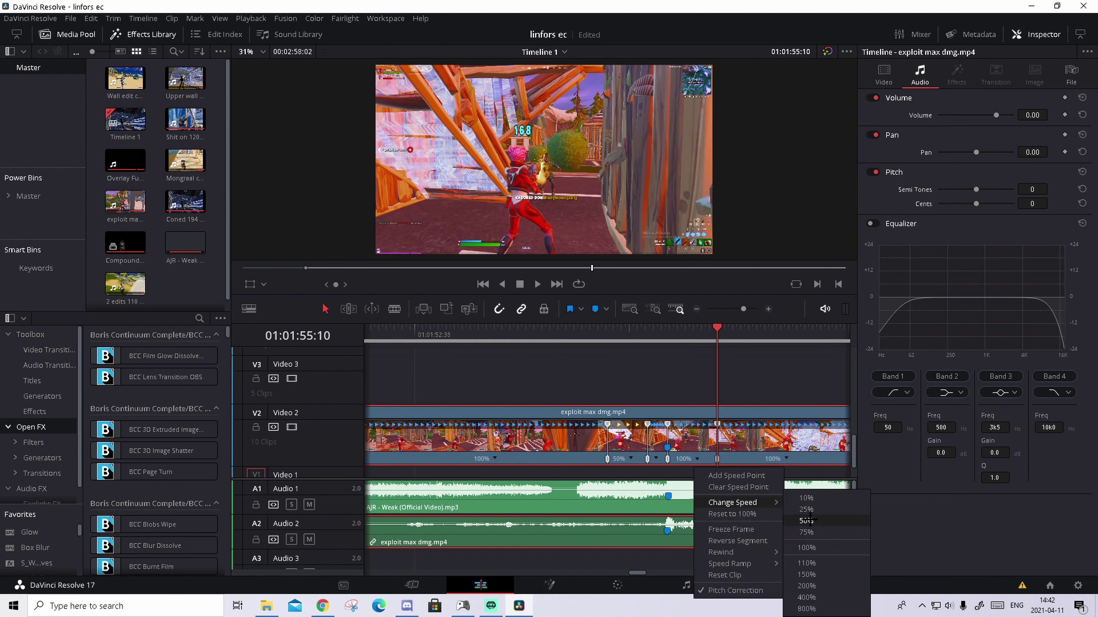
pyautogui.click(804, 515)
# Play back the speed ramp from before the impact, then zoom the timeline out
pyautogui.click(520, 336)
pyautogui.press('space')
pyautogui.click(669, 335)
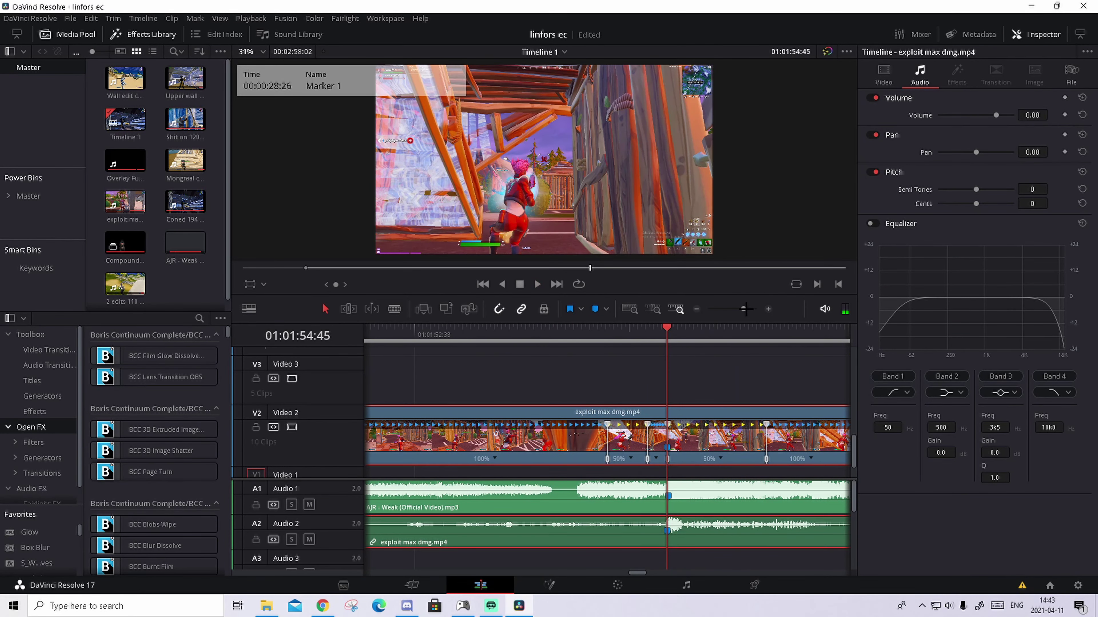
pyautogui.moveTo(745, 309); pyautogui.dragTo(735, 303)
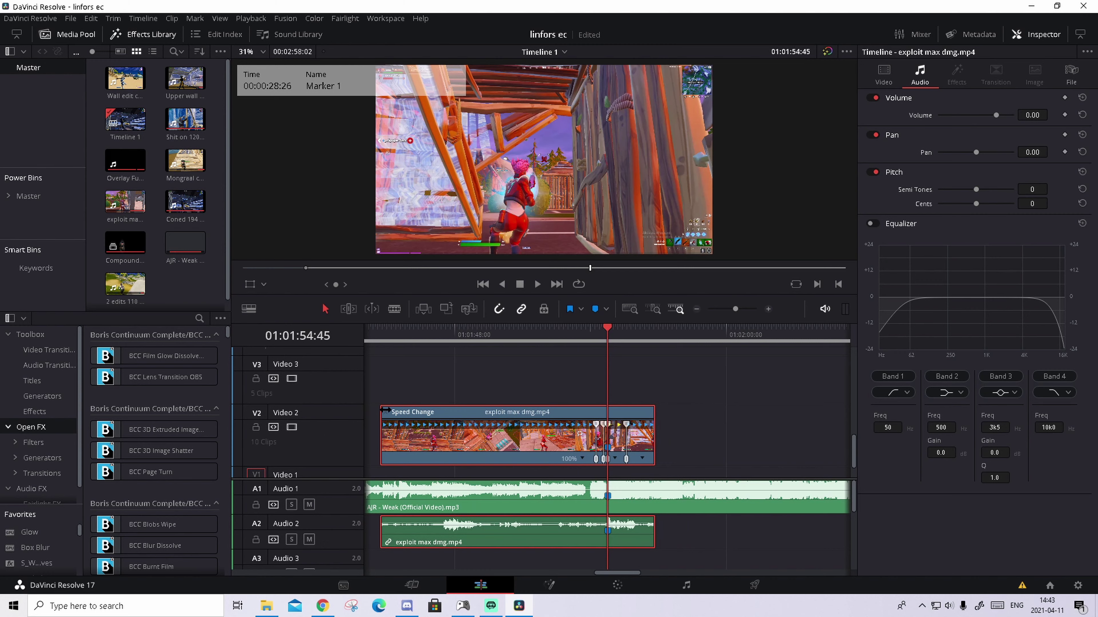
# Blade the exploit clip at 01:01:53:56 and 50 frames earlier, then select the short piece
pyautogui.hotkey('ctrl', 'r')
pyautogui.click(767, 309)
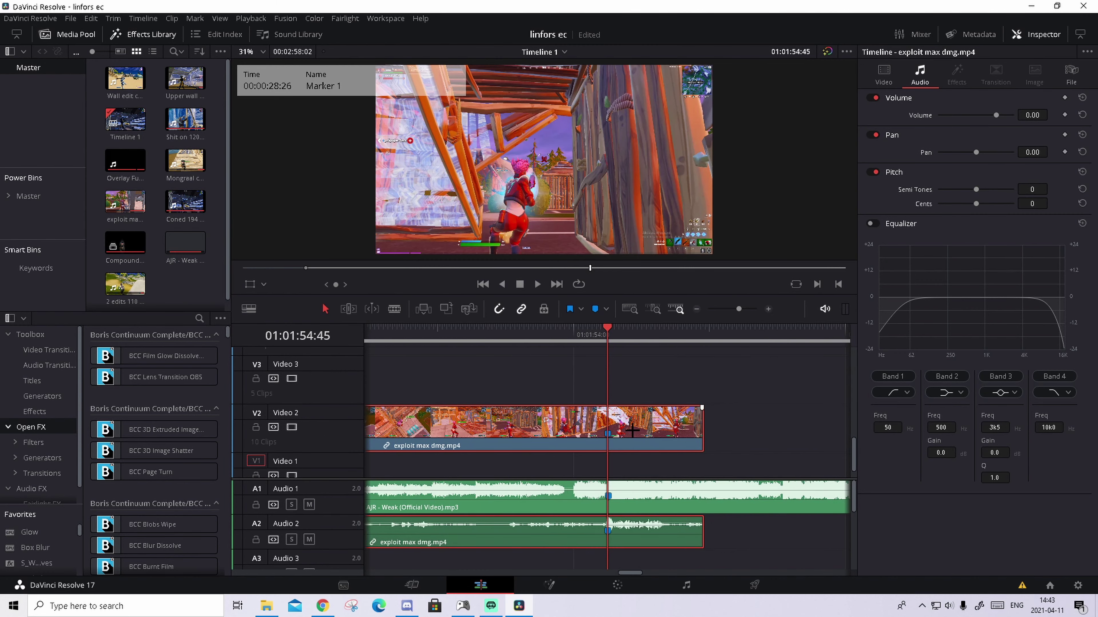
pyautogui.press('Right')
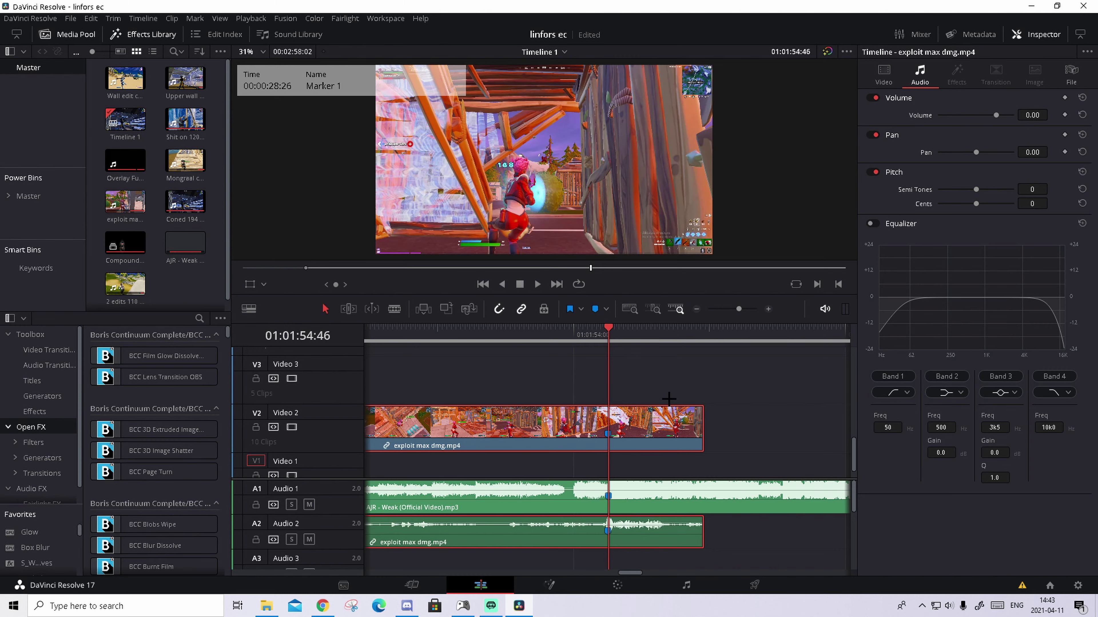
pyautogui.hotkey('ctrl', 'b')
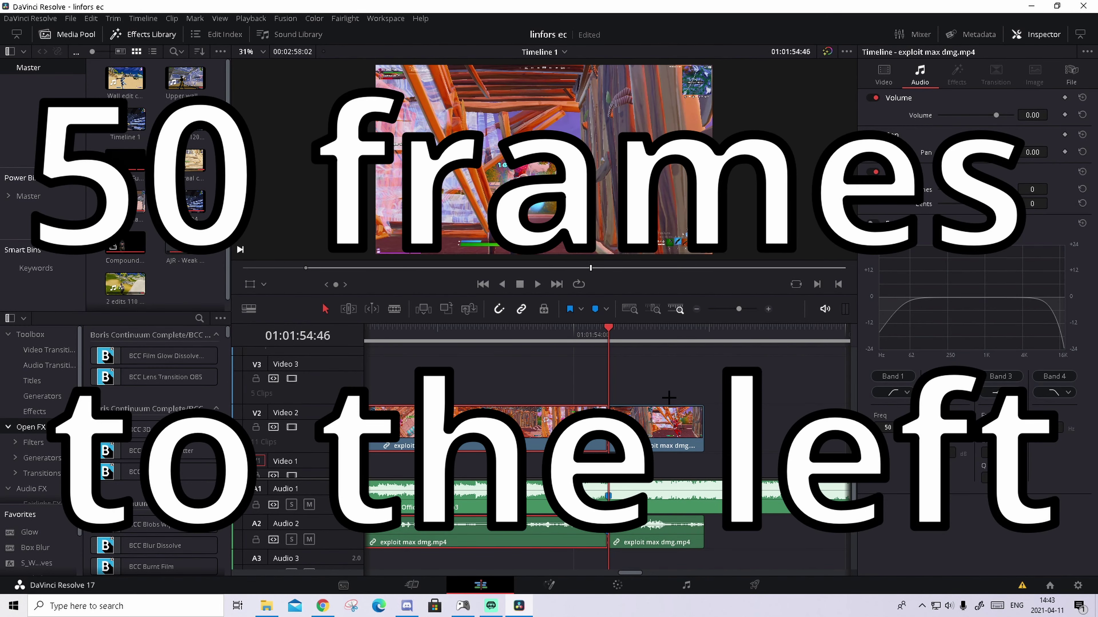
pyautogui.press('Left')
pyautogui.press('Left')
pyautogui.press('Left')
pyautogui.press('Left')
pyautogui.press('Left')
pyautogui.press('Left')
pyautogui.press('Left')
pyautogui.press('Left')
pyautogui.press('Left')
pyautogui.press('Left')
pyautogui.press('Left')
pyautogui.press('Left')
pyautogui.press('Left')
pyautogui.press('Left')
pyautogui.press('Left')
pyautogui.press('Left')
pyautogui.press('Left')
pyautogui.press('Left')
pyautogui.press('Left')
pyautogui.press('Left')
pyautogui.press('Left')
pyautogui.press('Left')
pyautogui.press('Left')
pyautogui.press('Left')
pyautogui.press('Left')
pyautogui.press('Left')
pyautogui.press('Left')
pyautogui.press('Left')
pyautogui.press('Left')
pyautogui.press('Left')
pyautogui.press('Left')
pyautogui.press('Left')
pyautogui.press('Left')
pyautogui.press('Left')
pyautogui.press('Left')
pyautogui.press('Left')
pyautogui.press('Left')
pyautogui.press('Left')
pyautogui.press('Left')
pyautogui.press('Left')
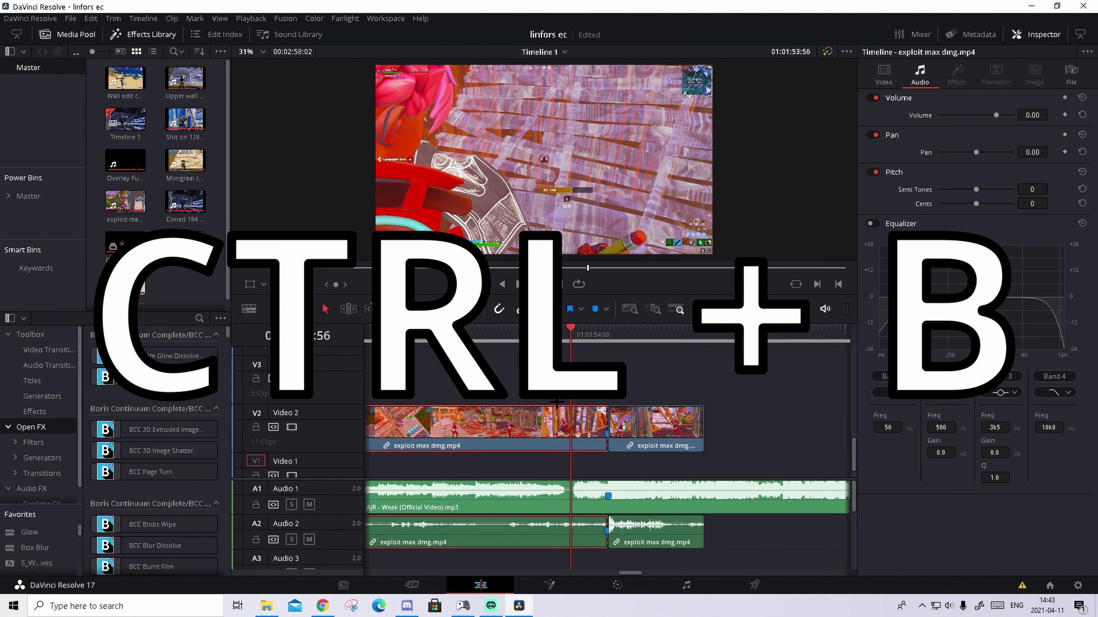
pyautogui.hotkey('ctrl', 'b')
pyautogui.click(587, 408)
pyautogui.scroll(1, 639, 381)
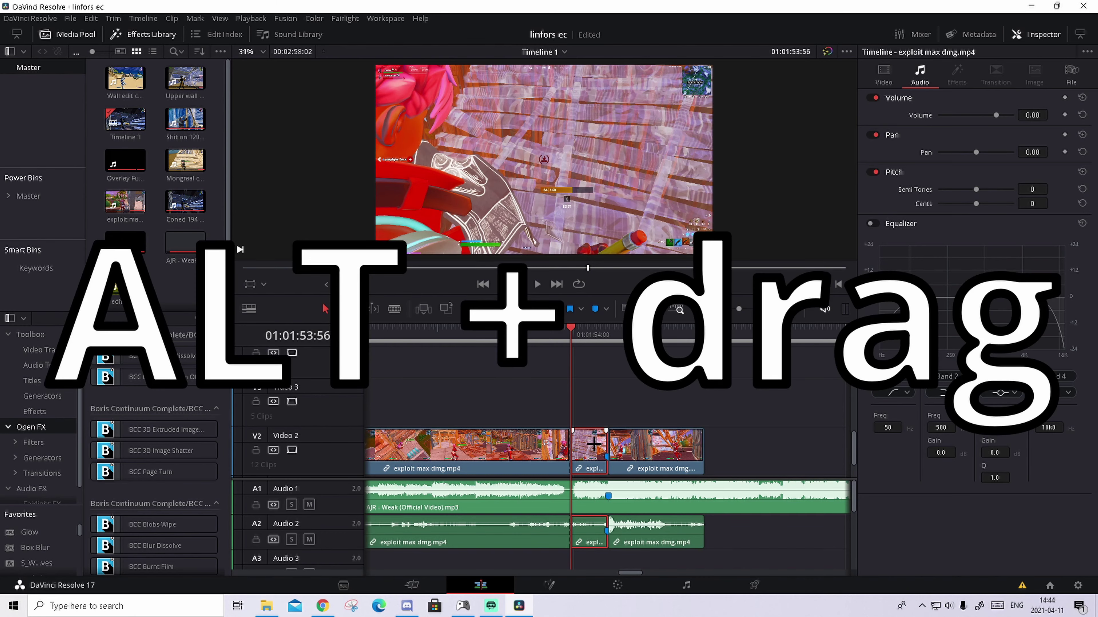
# Copy the short impact piece from Video 2 onto Video 4 and make it Compound Clip 2
pyautogui.moveTo(594, 443); pyautogui.dragTo(593, 361)
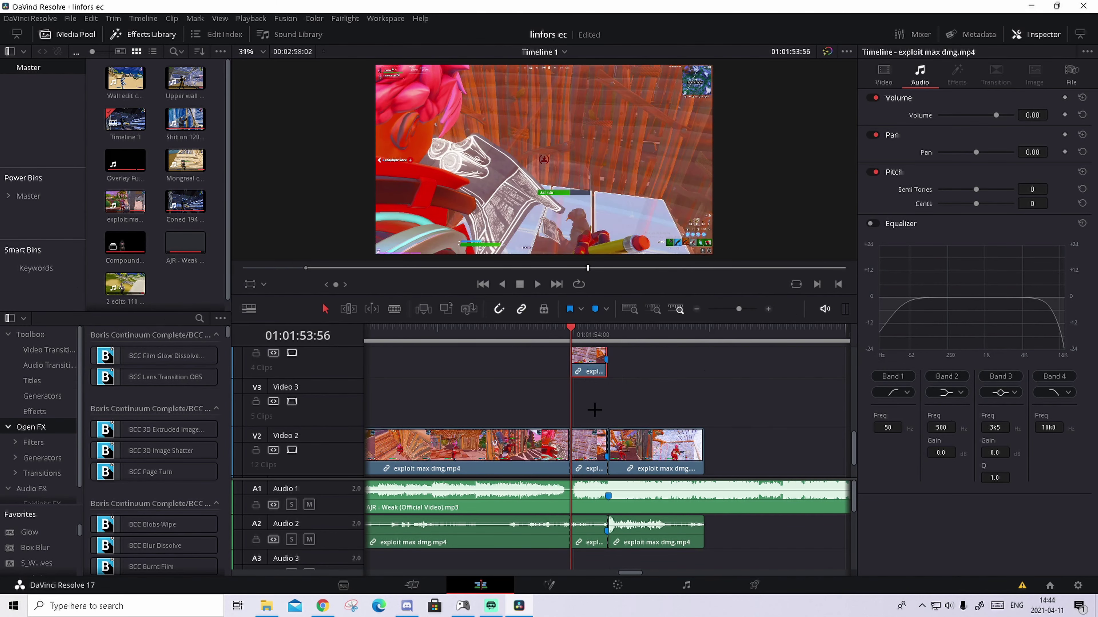
pyautogui.click(594, 410)
pyautogui.moveTo(590, 333)
pyautogui.mouseDown()
pyautogui.moveTo(566, 330)
pyautogui.moveTo(581, 331)
pyautogui.mouseUp()
pyautogui.scroll(2, 627, 447)
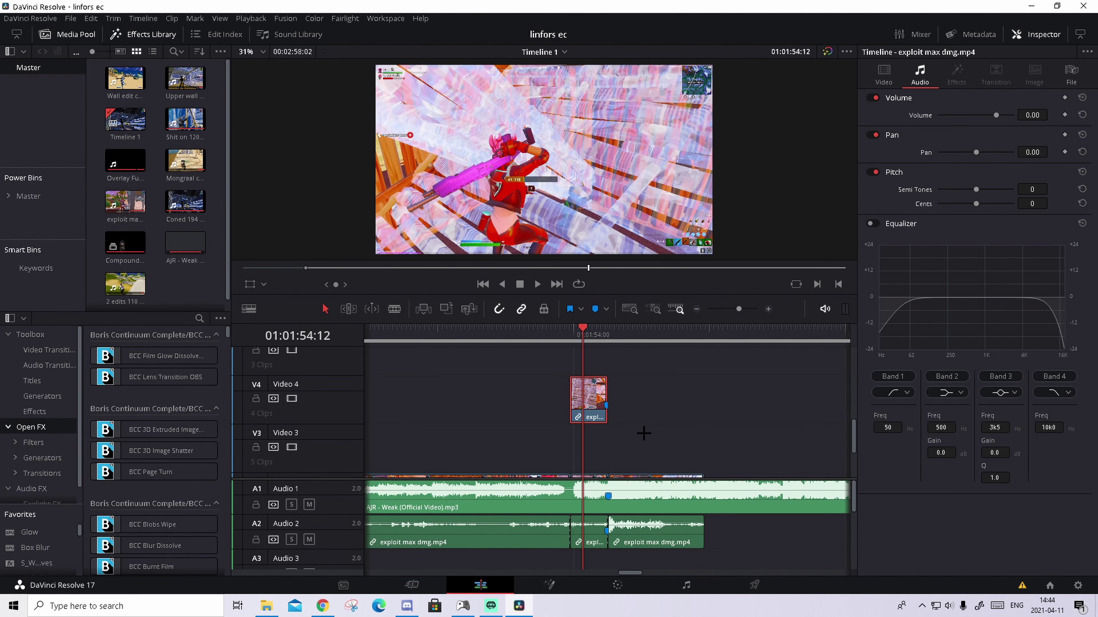
pyautogui.rightClick(595, 393)
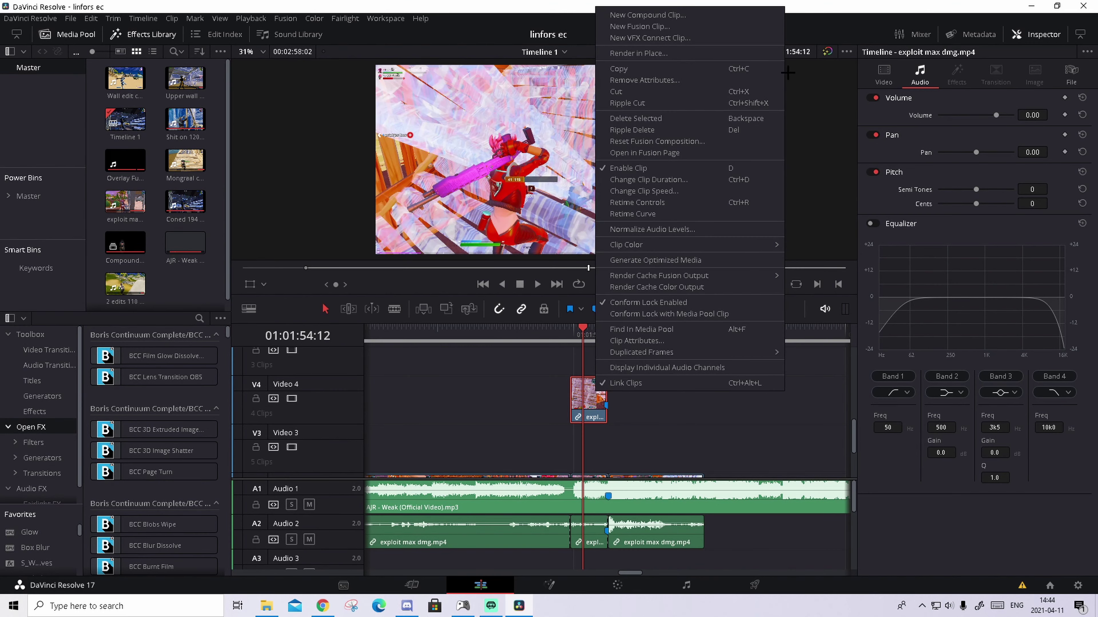
pyautogui.click(664, 17)
pyautogui.click(632, 331)
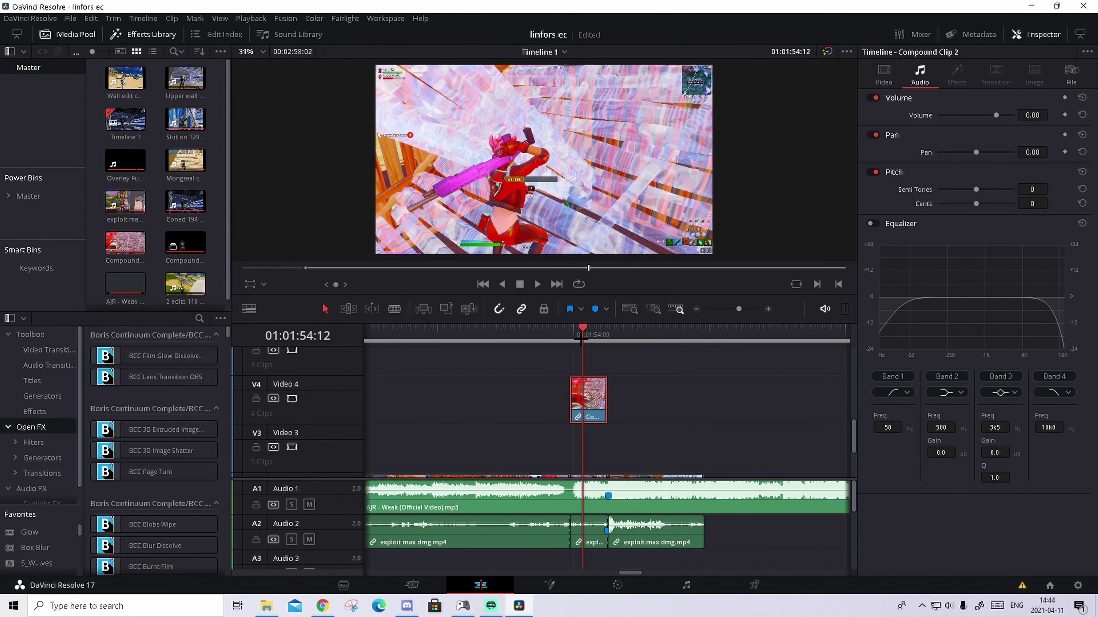
pyautogui.moveTo(572, 335); pyautogui.dragTo(585, 335)
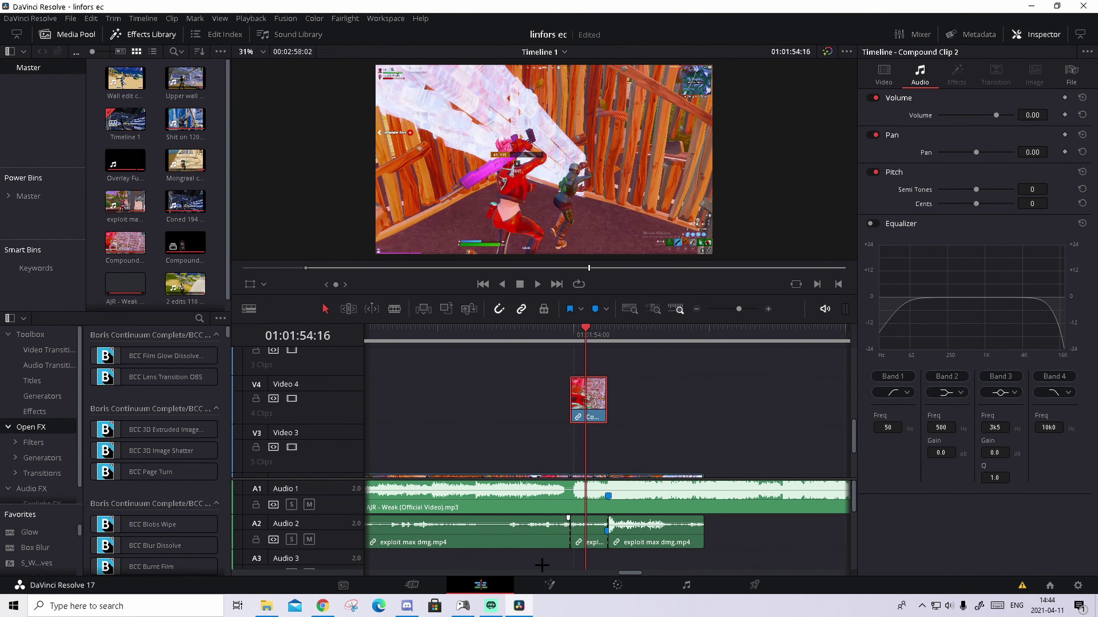
# Open the compound clip on the Fusion page and add a Rectangle mask
pyautogui.click(548, 586)
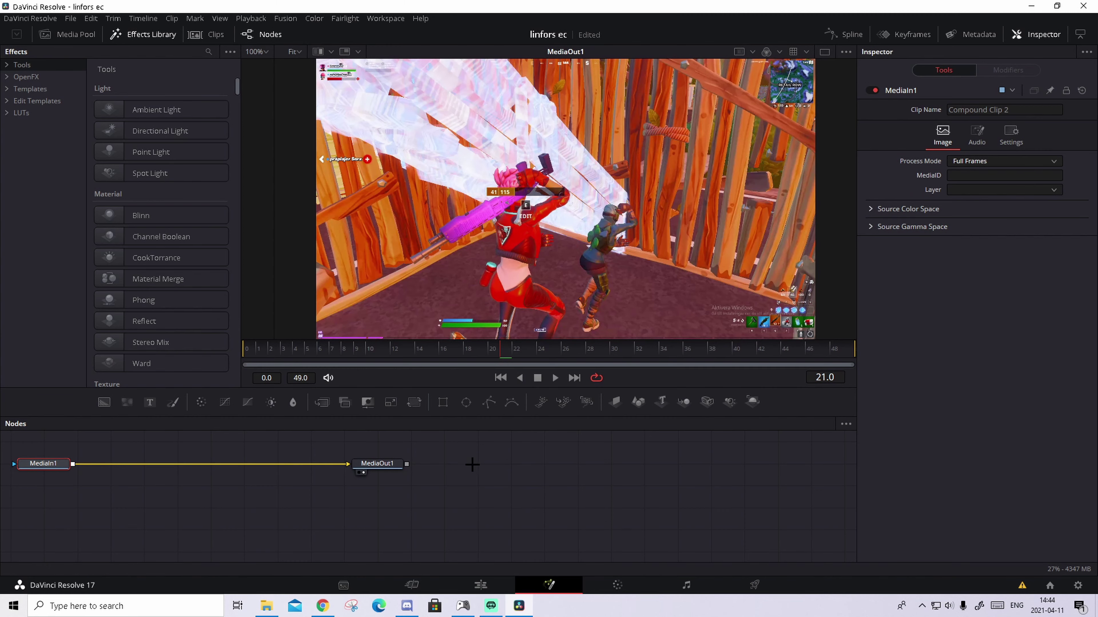
pyautogui.click(443, 402)
pyautogui.scroll(2, 233, 500)
pyautogui.hscroll(-2, 229, 467)
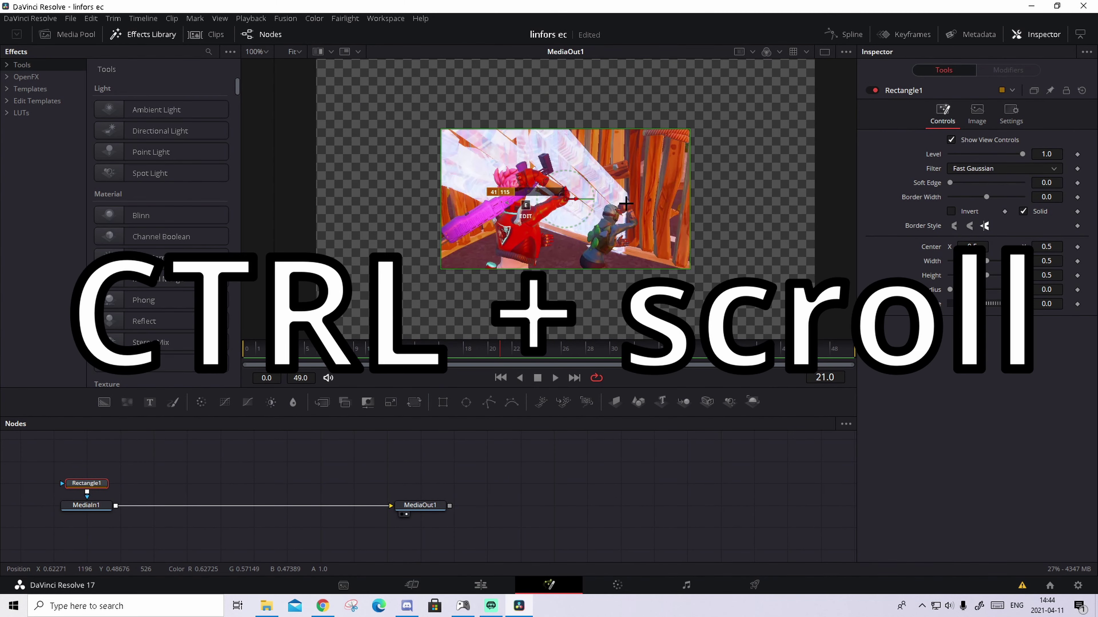
pyautogui.scroll(-1, 624, 203)
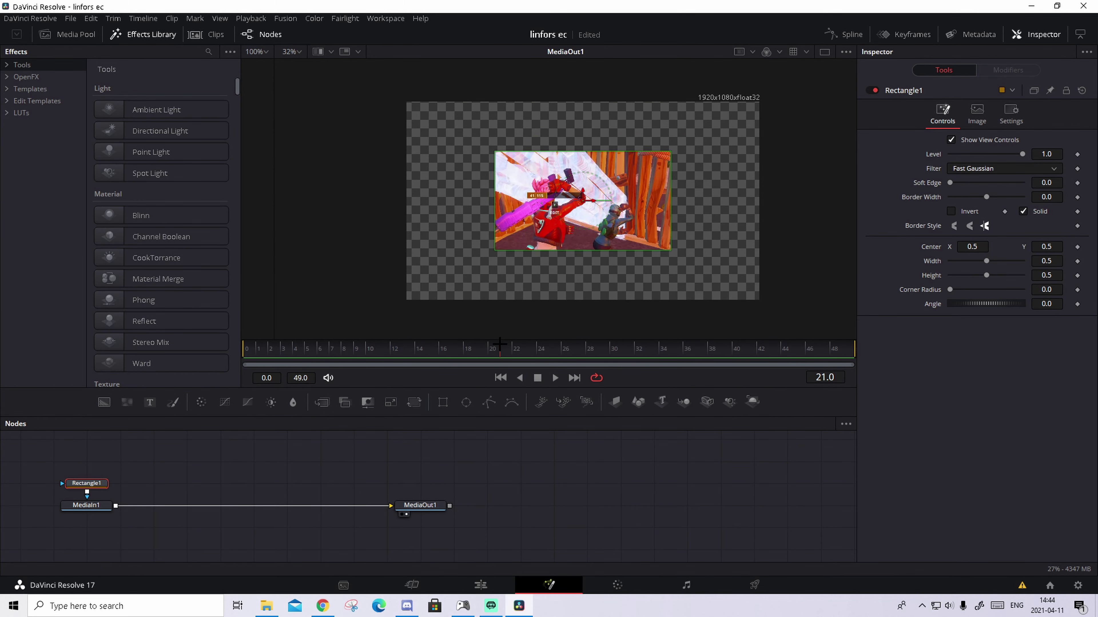
# At frame 0, shrink the rectangle to a thin, frame-tall strip tilted to -7.8 degrees
pyautogui.moveTo(500, 343); pyautogui.dragTo(195, 345)
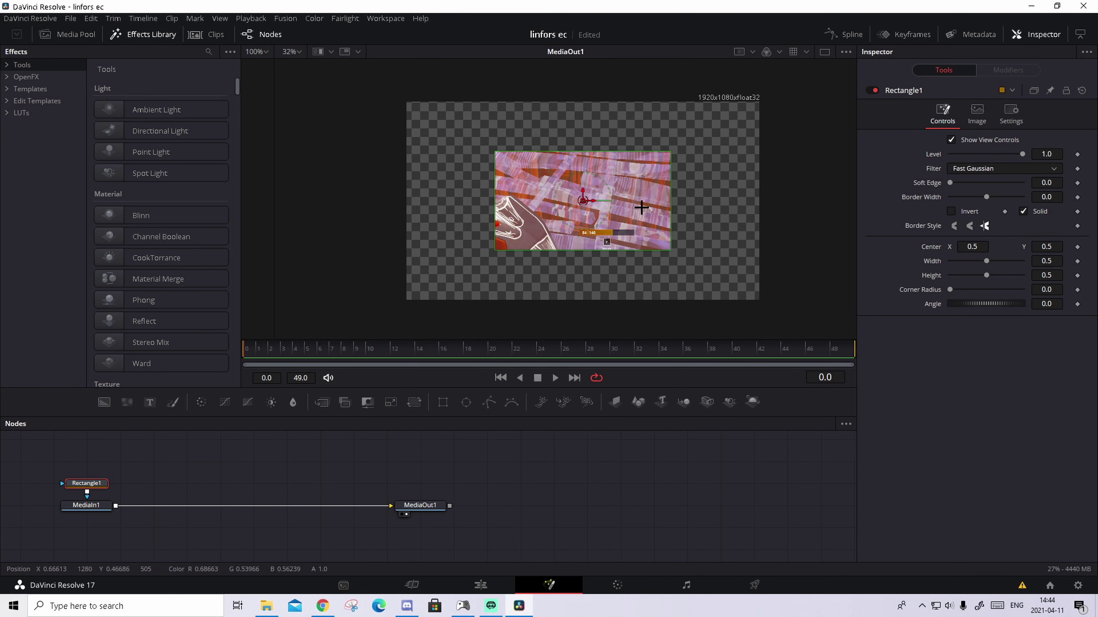
pyautogui.moveTo(670, 200); pyautogui.dragTo(587, 199)
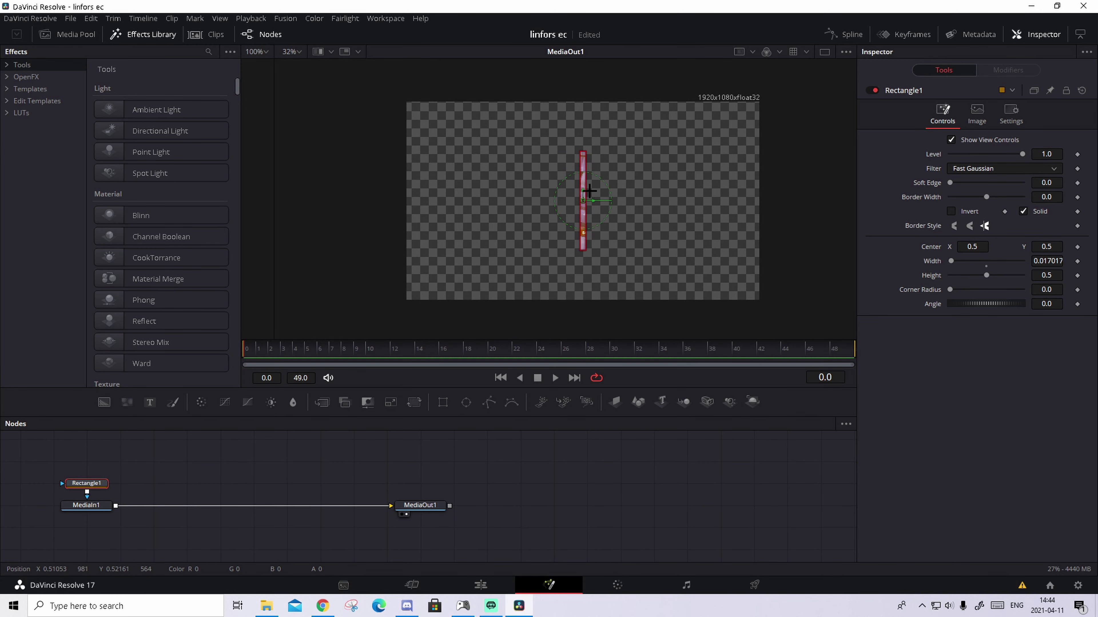
pyautogui.moveTo(586, 151); pyautogui.dragTo(583, 74)
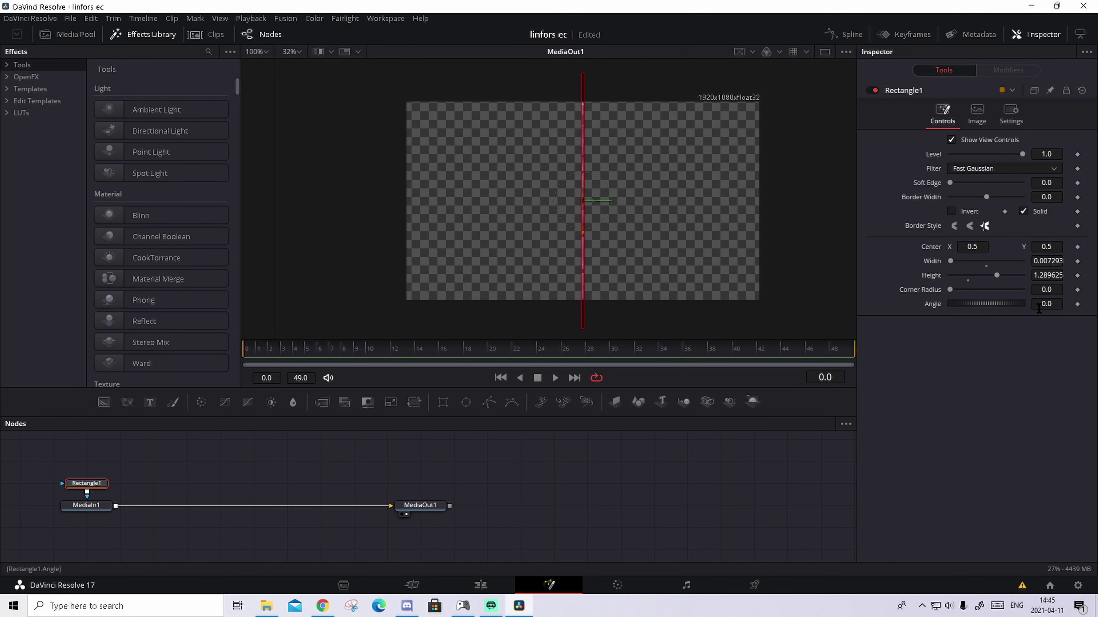
pyautogui.moveTo(996, 307); pyautogui.dragTo(1003, 300)
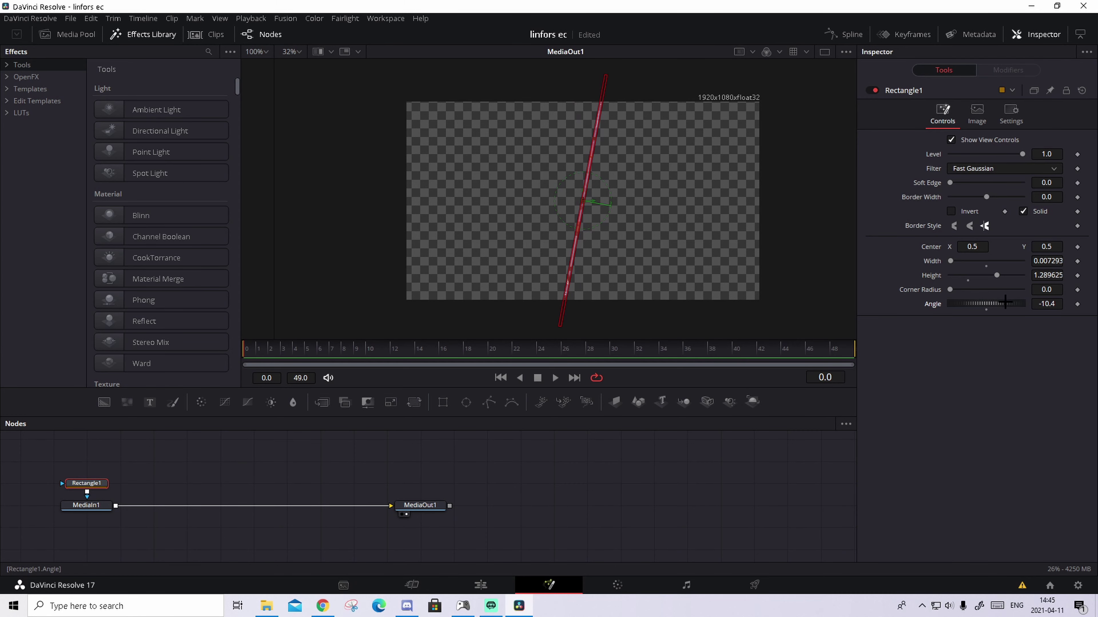
pyautogui.hotkey('ctrl', 'z')
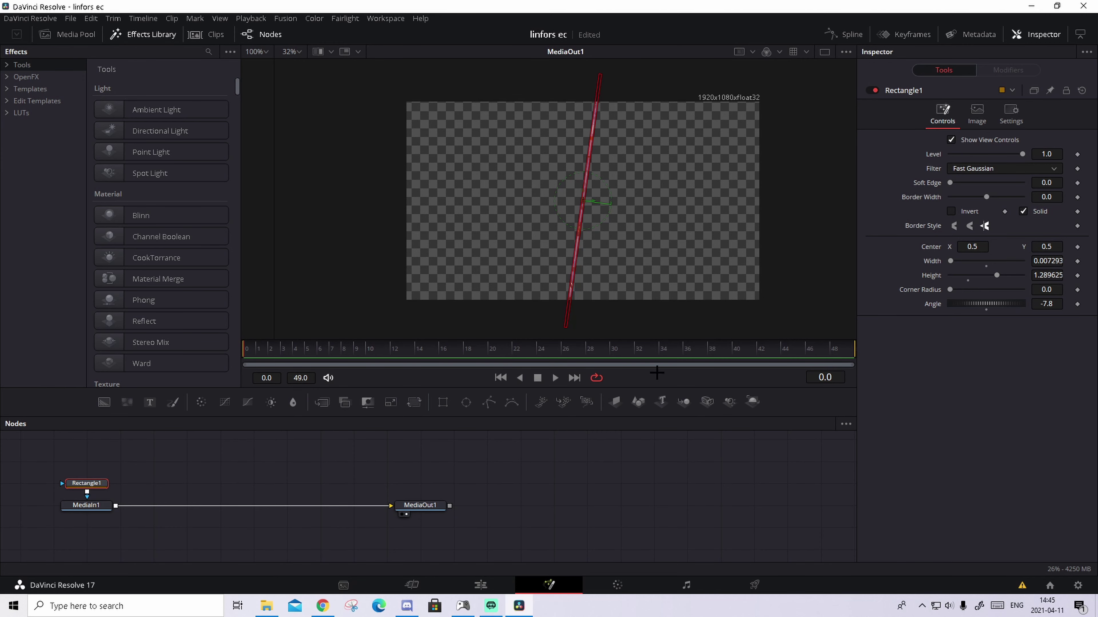
# Keyframe the mask's Width, Height, Corner Radius and Angle at frame 0
pyautogui.click(1077, 261)
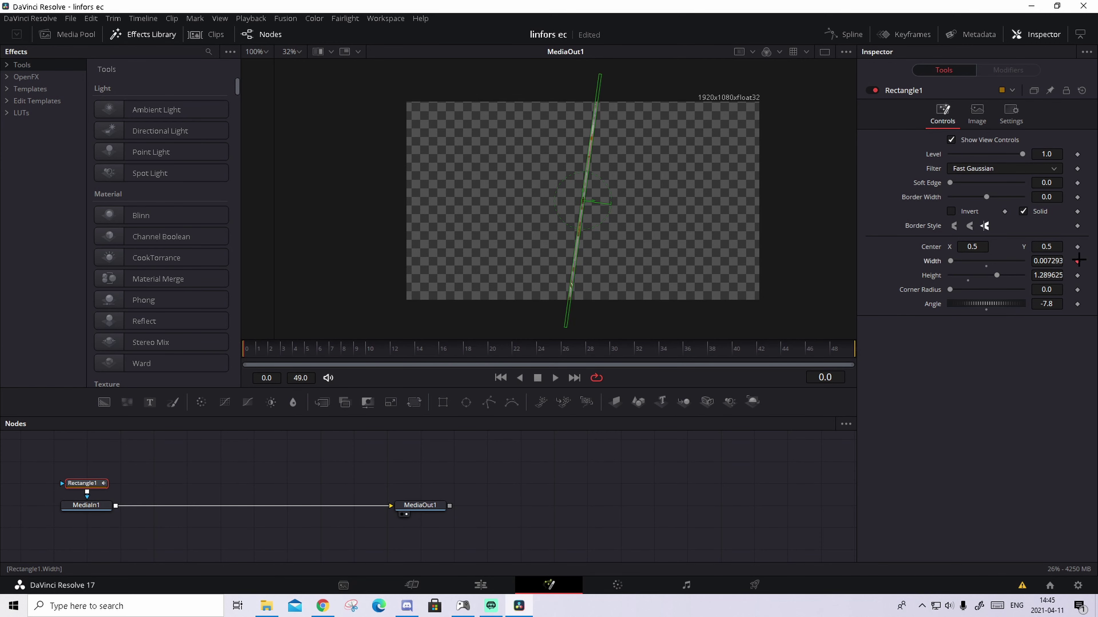
pyautogui.click(1077, 275)
pyautogui.click(1076, 289)
pyautogui.click(1077, 303)
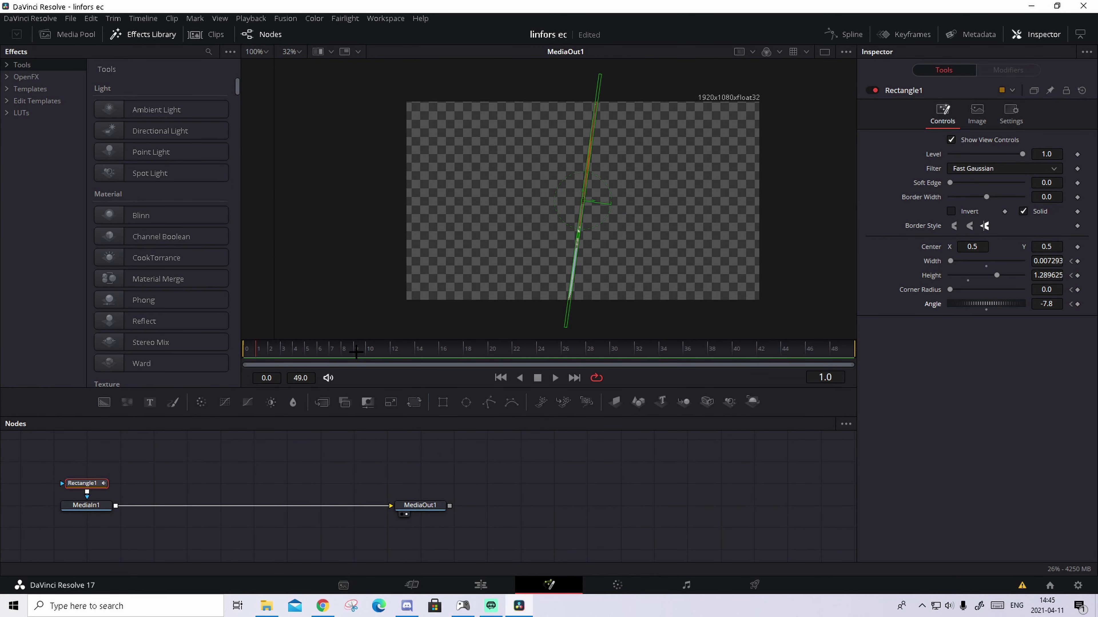
# At frame 35, keyframe the mask, widen it to 0.343005 and tilt it to 5.2
pyautogui.click(683, 348)
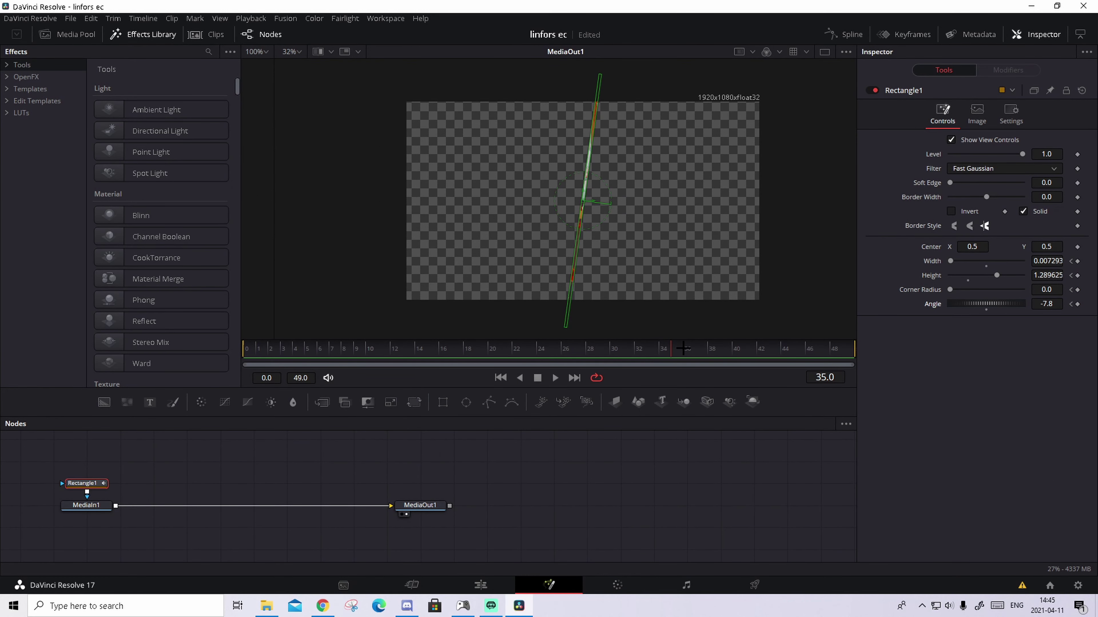
pyautogui.click(1076, 261)
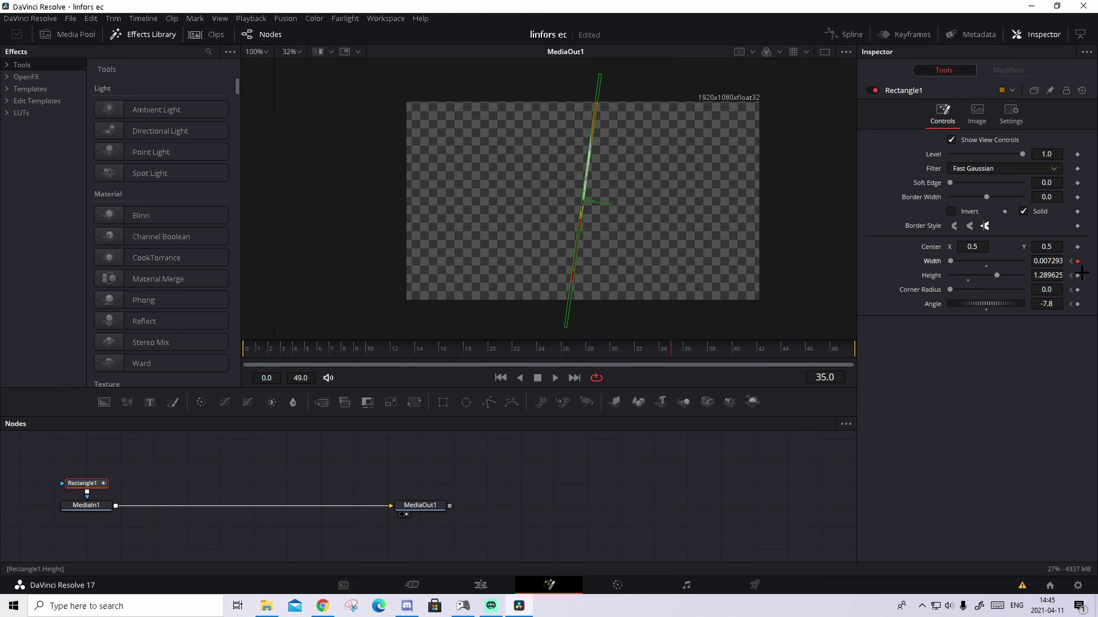
pyautogui.click(1077, 289)
pyautogui.click(1078, 304)
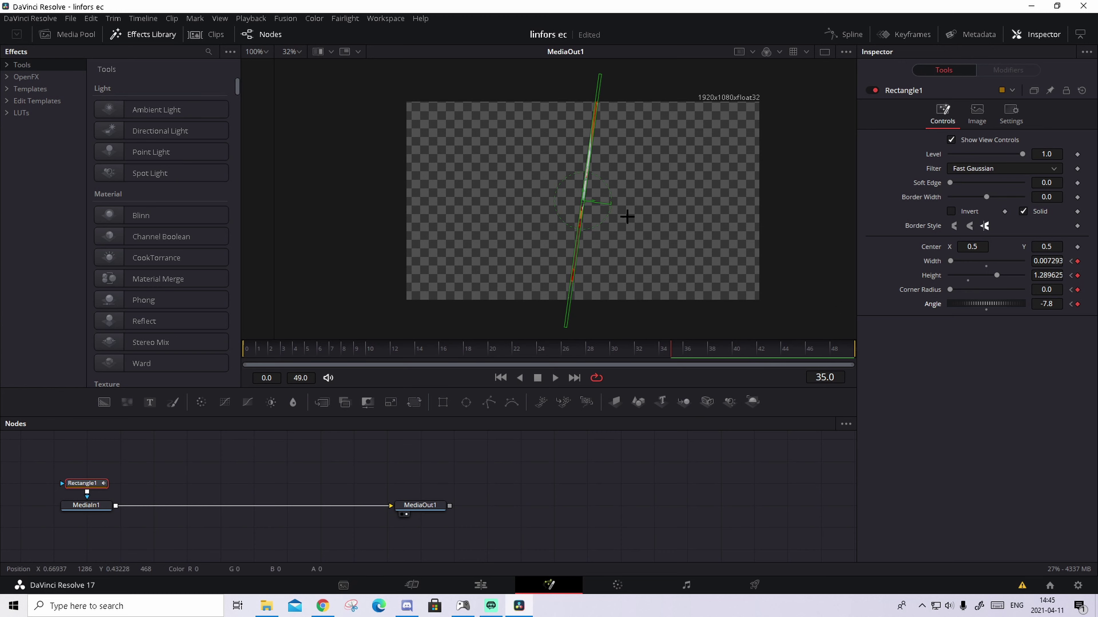
pyautogui.moveTo(582, 213); pyautogui.dragTo(643, 209)
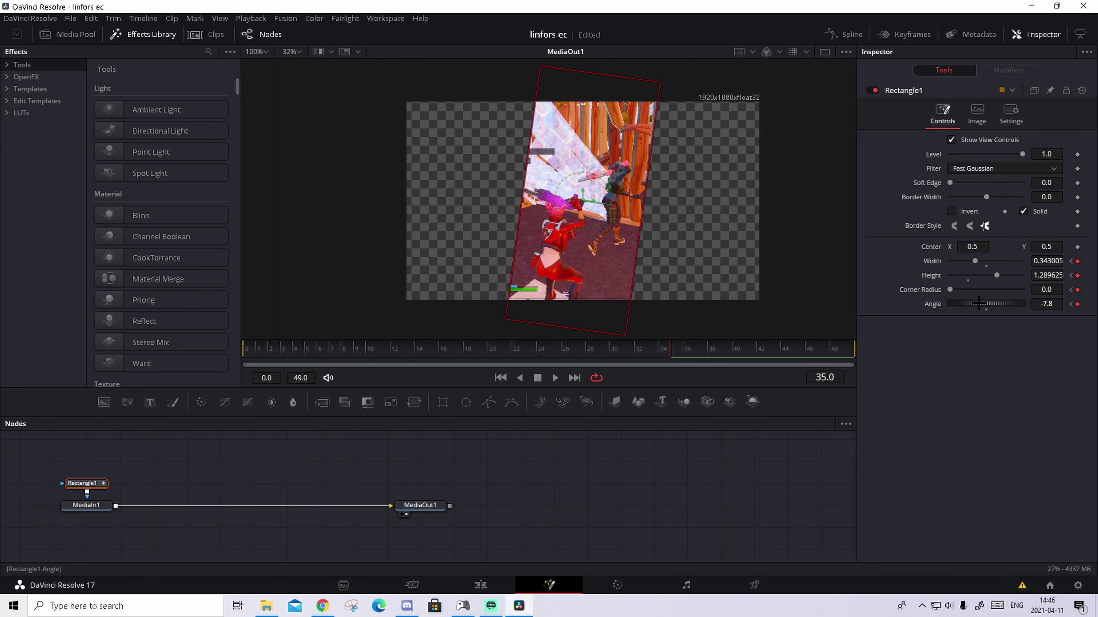
pyautogui.moveTo(979, 303); pyautogui.dragTo(982, 304)
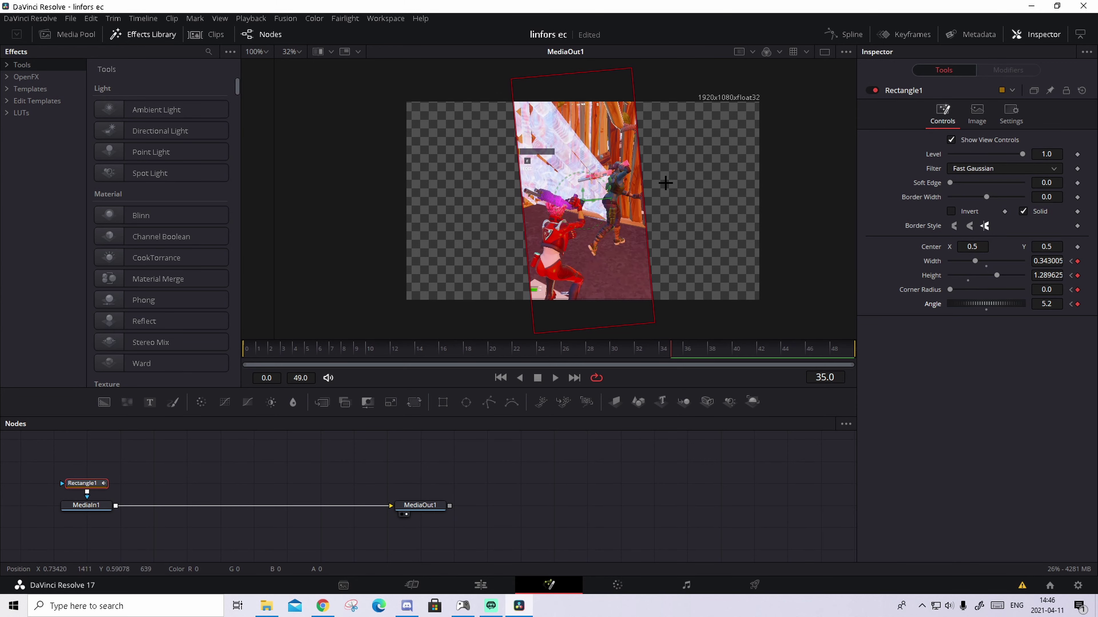
# Keyframe Width, Height and Corner Radius at frame 45, widening and tilting the mask further
pyautogui.moveTo(645, 183); pyautogui.dragTo(648, 184)
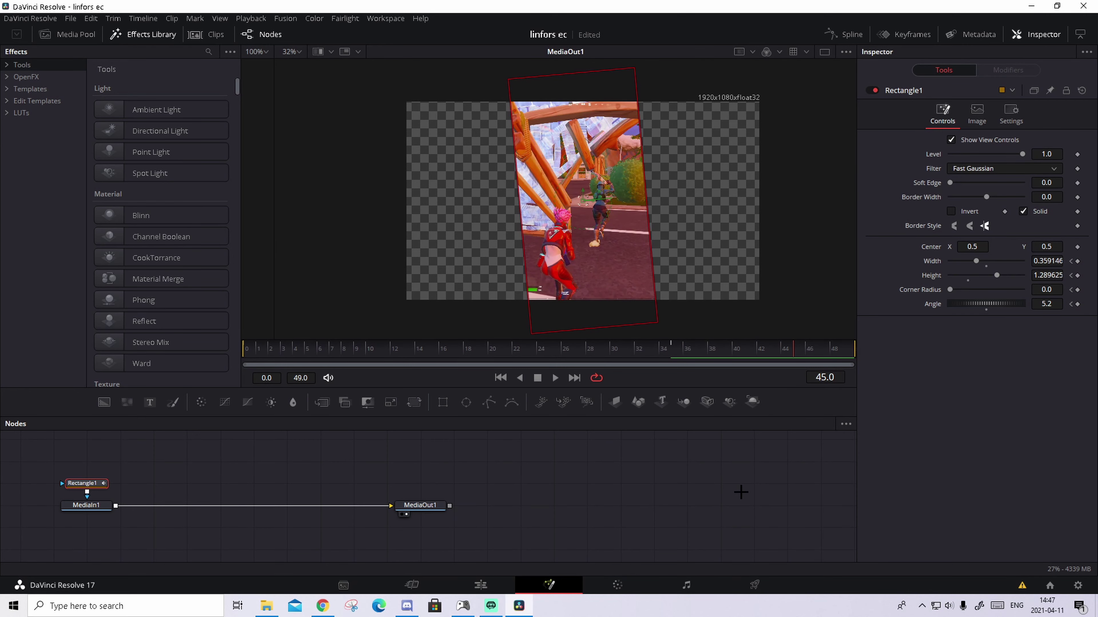
pyautogui.click(1077, 260)
pyautogui.click(1077, 276)
pyautogui.click(1077, 289)
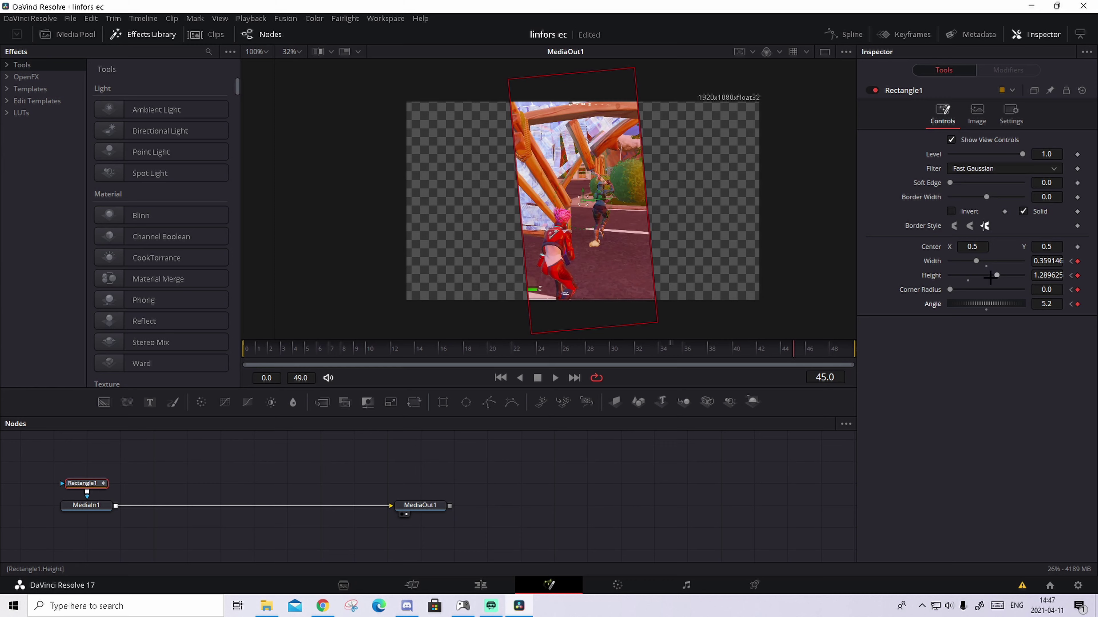
pyautogui.moveTo(644, 190); pyautogui.dragTo(668, 186)
pyautogui.moveTo(982, 303); pyautogui.dragTo(991, 299)
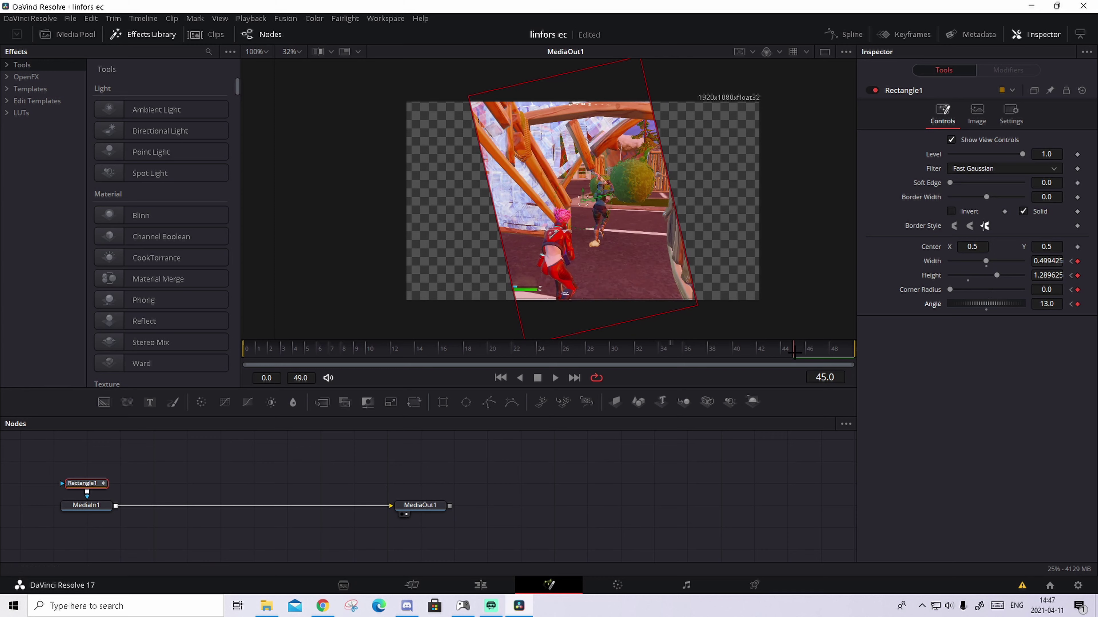
# At frame 49, key and stretch the mask beyond the frame at 20.8°, then return to Edit
pyautogui.moveTo(794, 353); pyautogui.dragTo(847, 355)
pyautogui.click(1077, 260)
pyautogui.click(1077, 275)
pyautogui.click(1077, 289)
pyautogui.click(1078, 304)
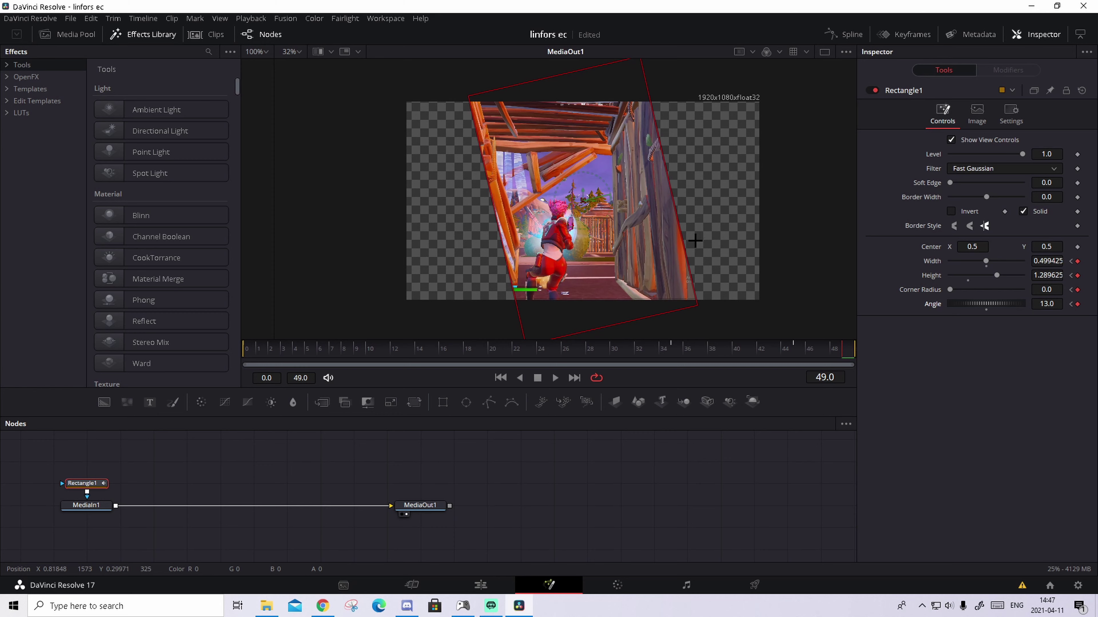
pyautogui.moveTo(680, 230); pyautogui.dragTo(787, 195)
pyautogui.scroll(-2, 709, 227)
pyautogui.moveTo(697, 285); pyautogui.dragTo(697, 302)
pyautogui.moveTo(987, 304); pyautogui.dragTo(998, 304)
pyautogui.moveTo(735, 280); pyautogui.dragTo(737, 287)
pyautogui.hotkey('shift', '4')
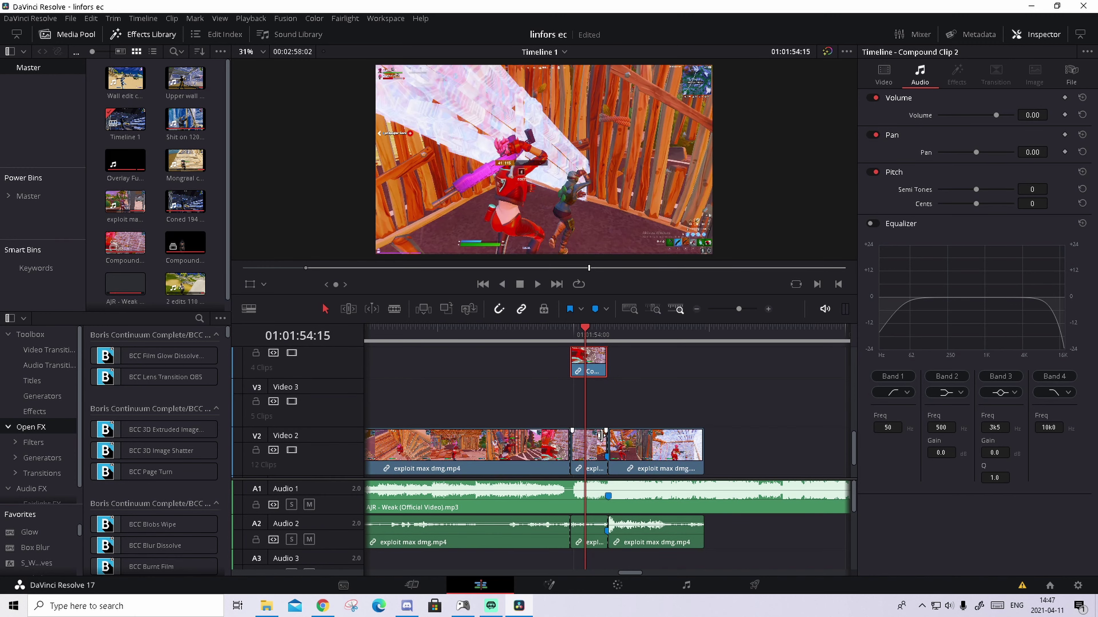
# Disable the original impact piece on Video 2, preview the section, and save with Ctrl+S
pyautogui.click(592, 446)
pyautogui.press('d')
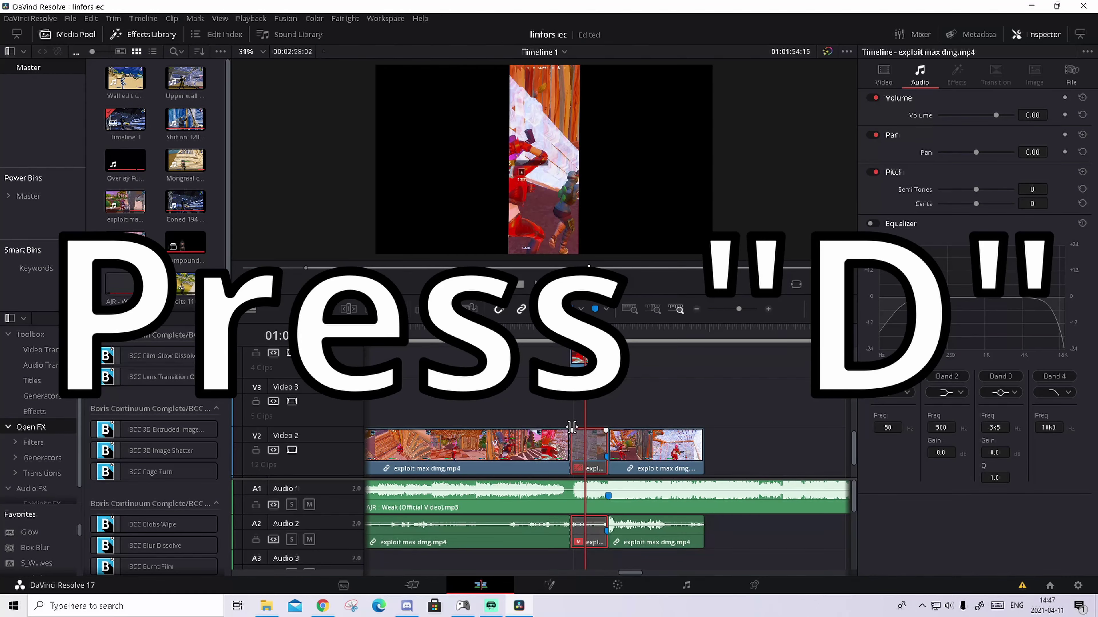
pyautogui.click(552, 329)
pyautogui.press('space')
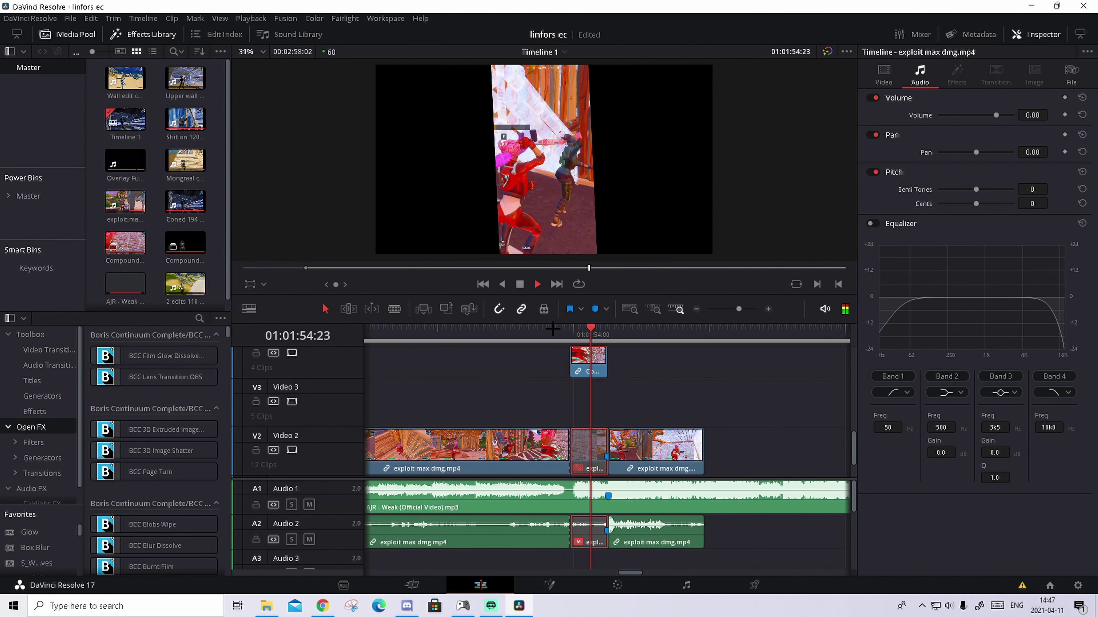
pyautogui.moveTo(552, 329); pyautogui.dragTo(577, 329)
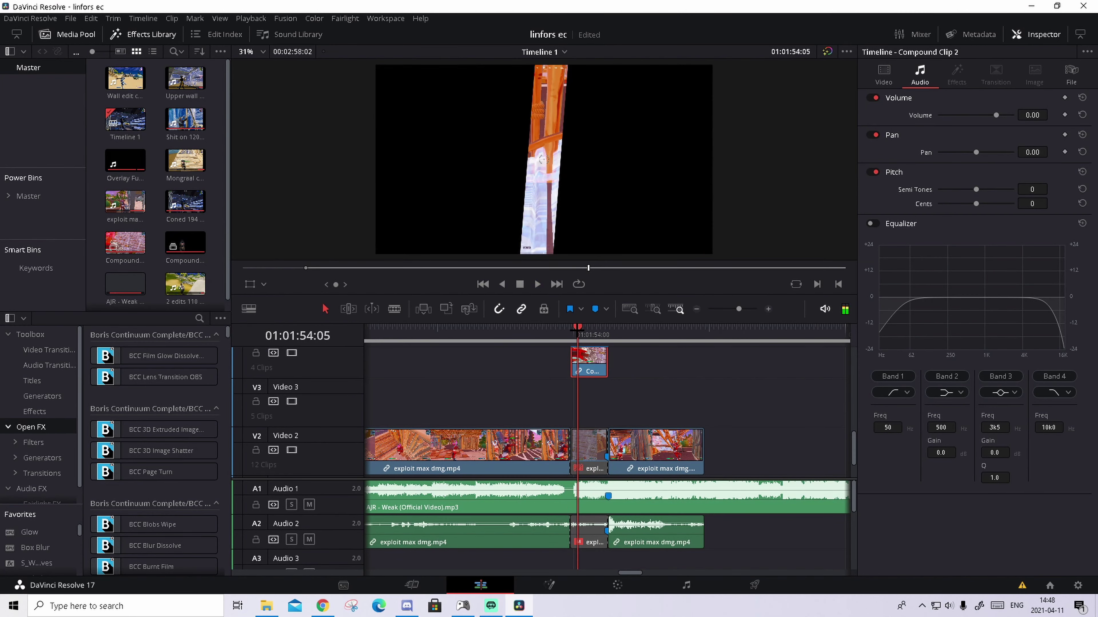
pyautogui.hotkey('ctrl', 's')
# Reopen the compound clip in Fusion and insert an S_DropShadow node after MediaIn1
pyautogui.click(549, 585)
pyautogui.moveTo(85, 505); pyautogui.dragTo(86, 505)
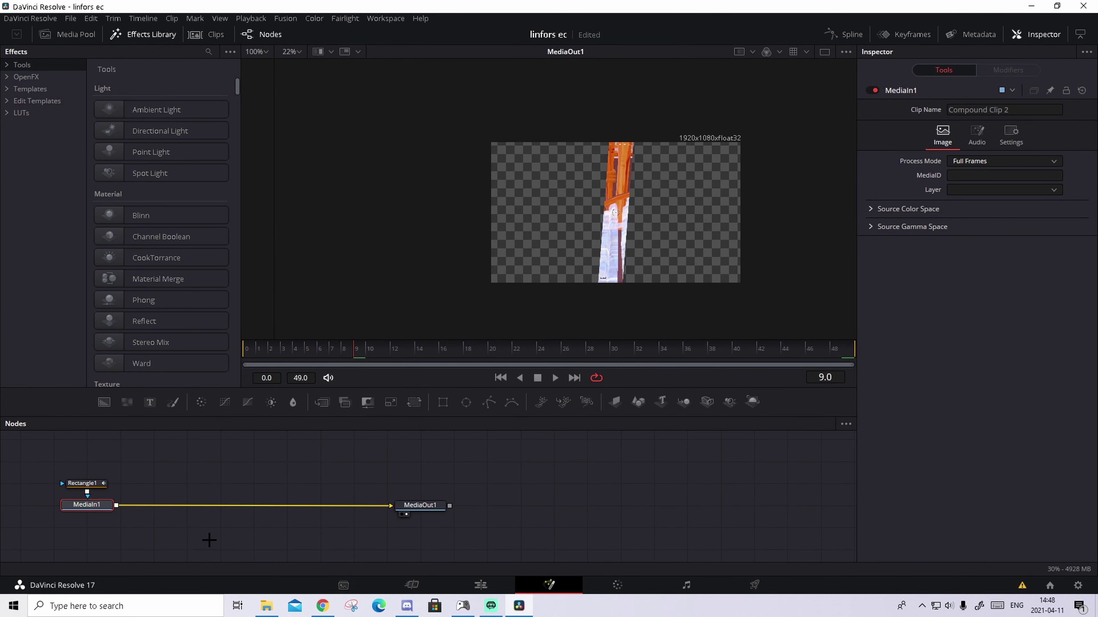
pyautogui.hotkey('shift', 'space')
pyautogui.write('s_drop')
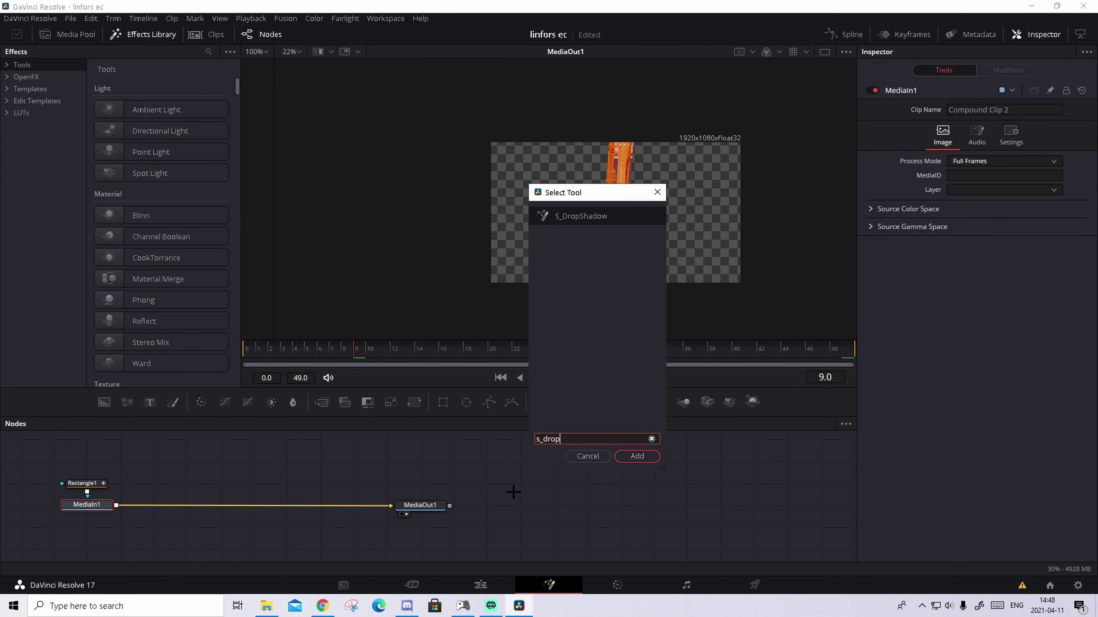
pyautogui.click(638, 456)
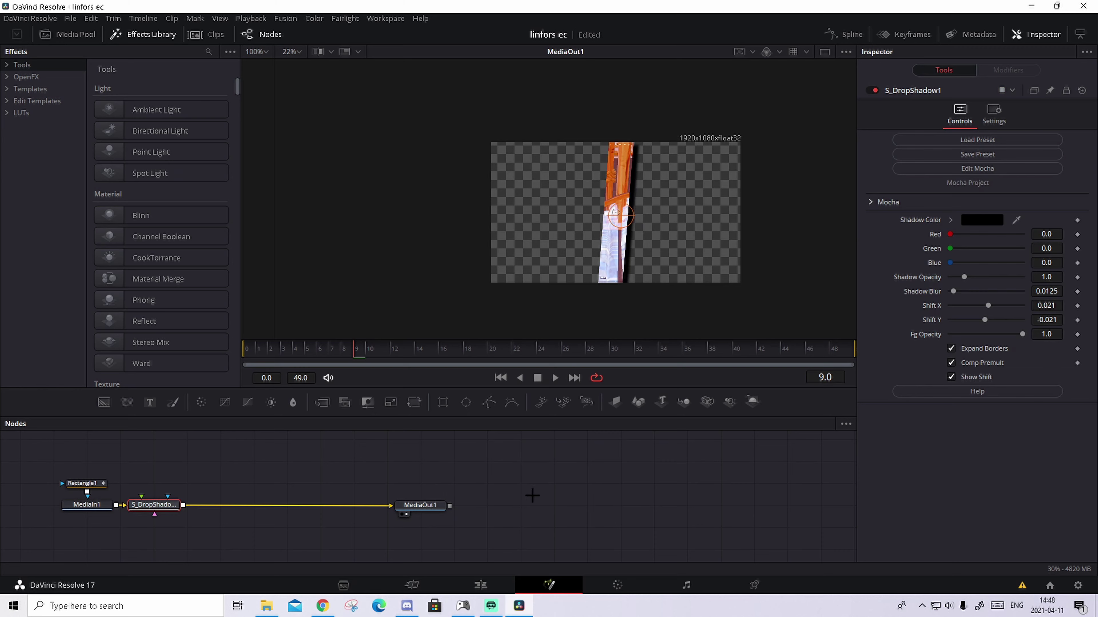
pyautogui.scroll(4, 551, 295)
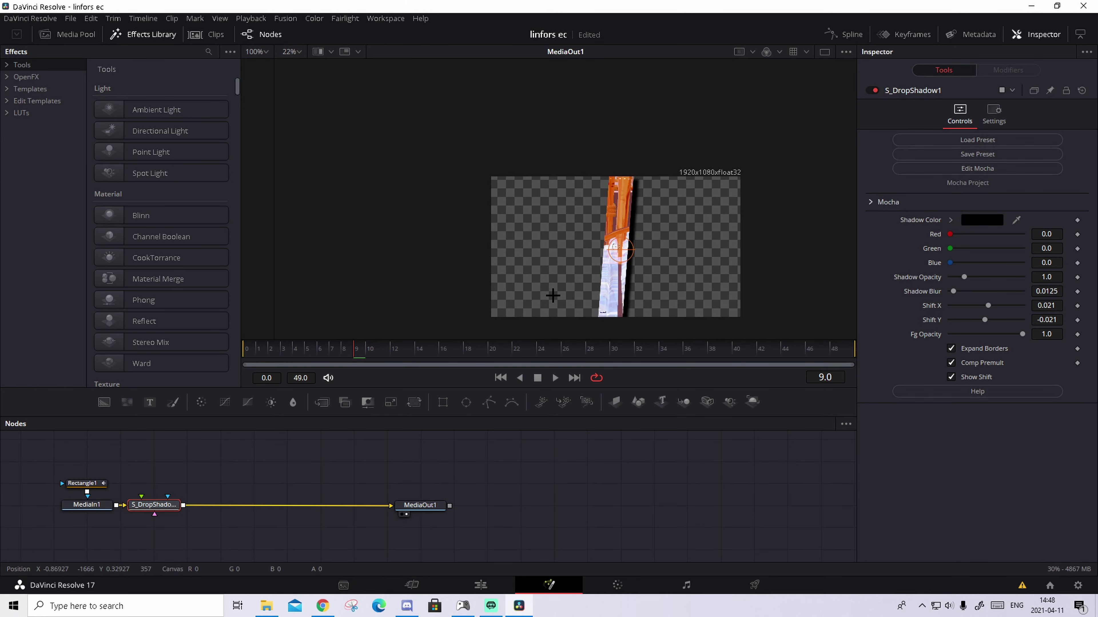
pyautogui.moveTo(629, 234); pyautogui.dragTo(623, 243)
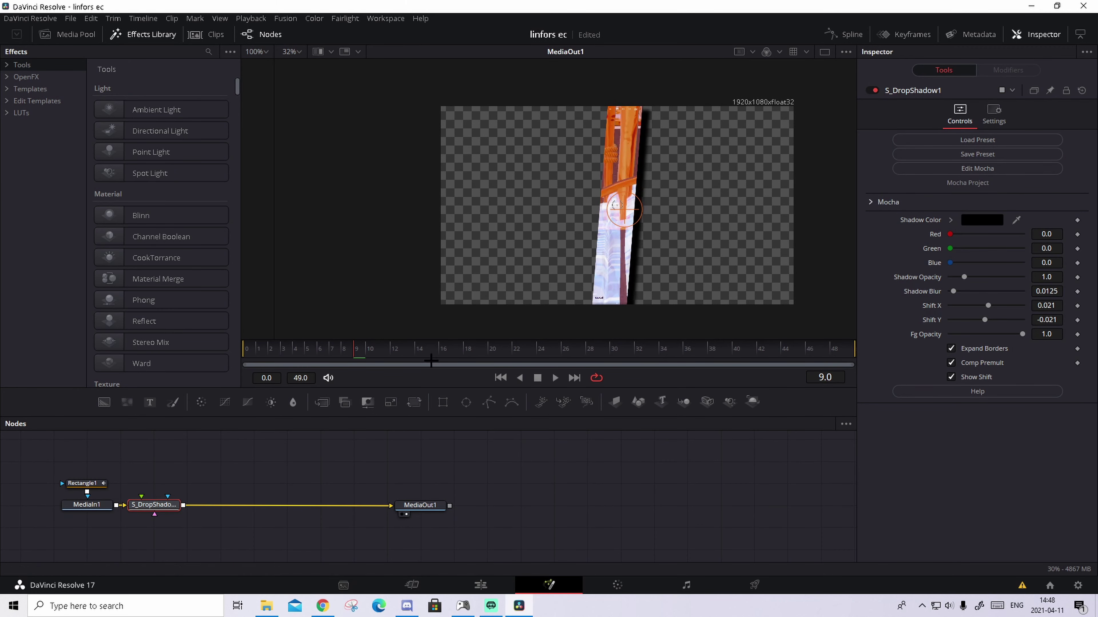
# Set Shift X and Shift Y to 0, with shadow opacity 1.649 and blur 0.0612
pyautogui.click(1040, 303)
pyautogui.write('0')
pyautogui.press('Tab')
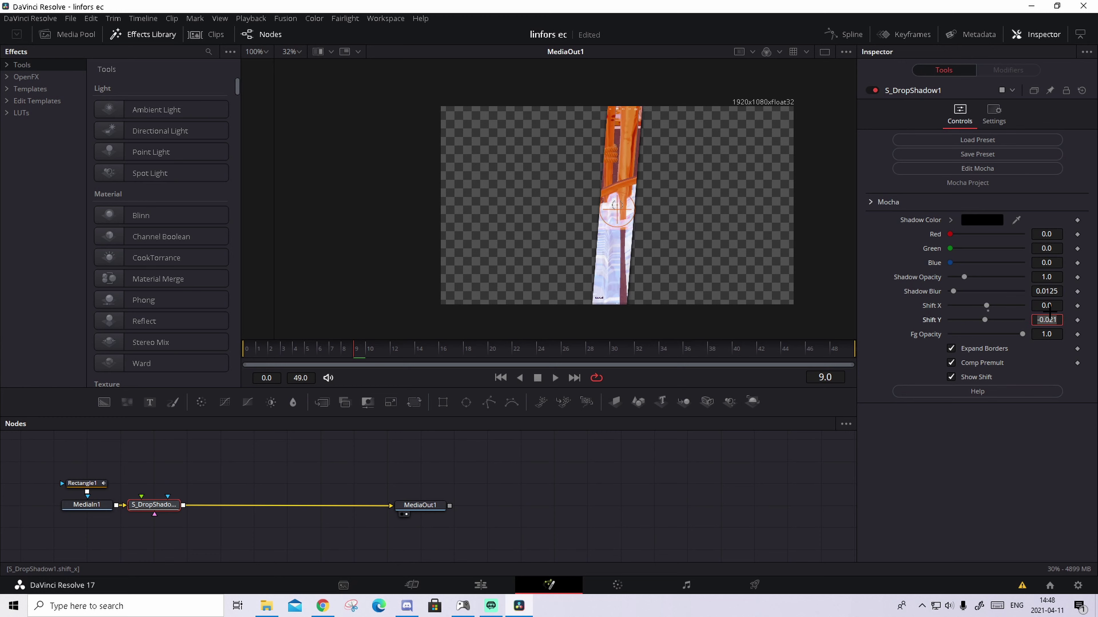
pyautogui.write('0')
pyautogui.press('Tab')
pyautogui.click(873, 305)
pyautogui.moveTo(1039, 277)
pyautogui.mouseDown()
pyautogui.moveTo(1056, 277)
pyautogui.moveTo(1044, 291)
pyautogui.moveTo(1063, 291)
pyautogui.moveTo(1048, 279)
pyautogui.moveTo(1042, 290)
pyautogui.moveTo(1041, 277)
pyautogui.mouseUp()
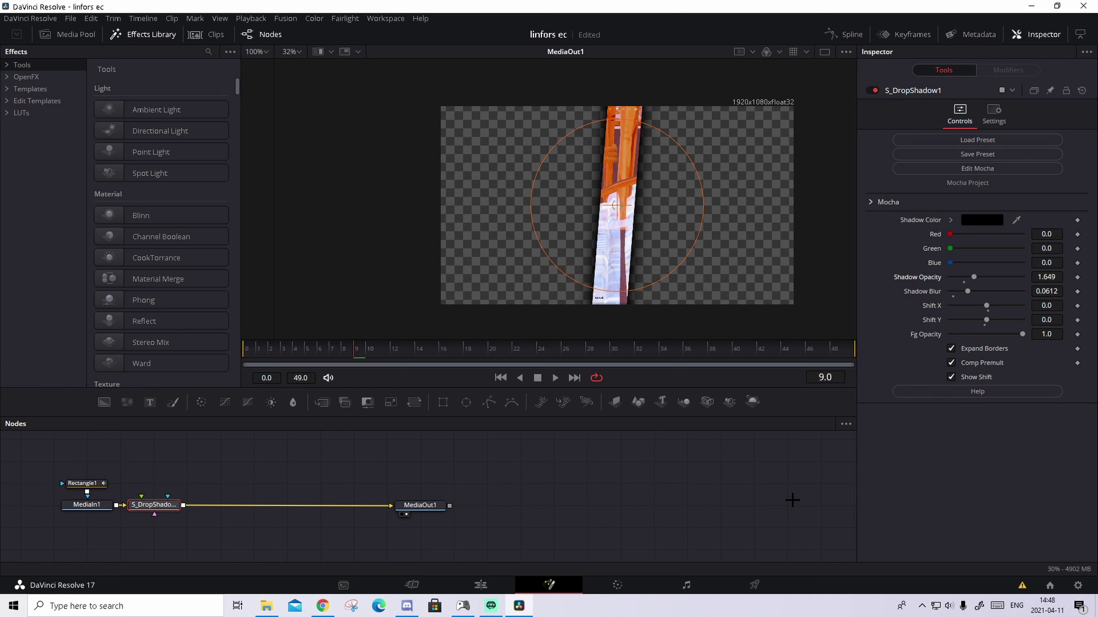
pyautogui.press('space')
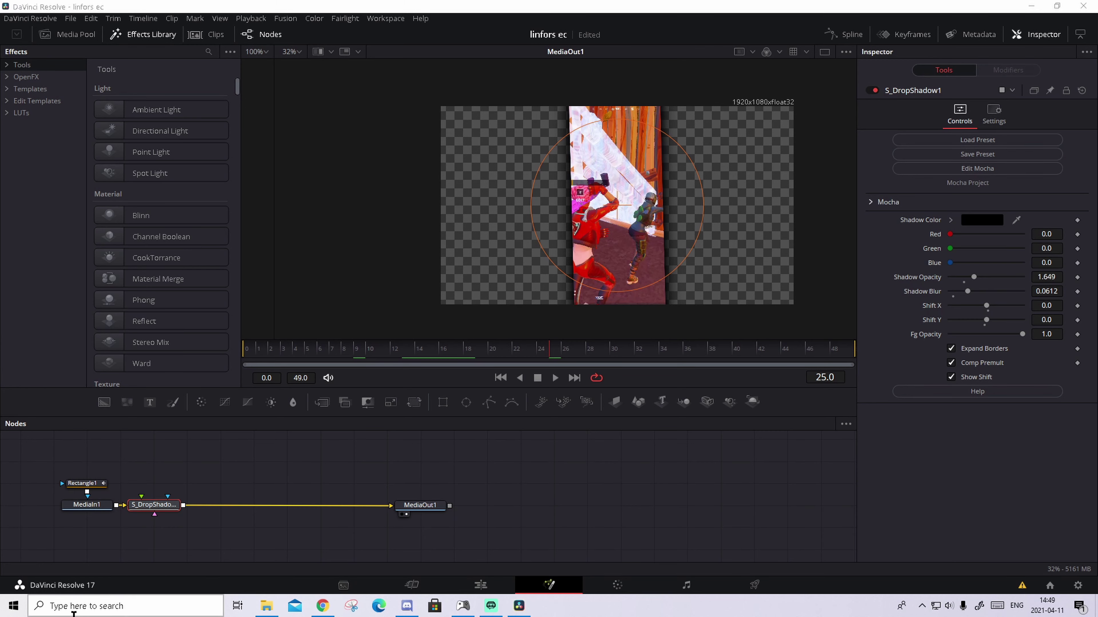
# Search Windows for %localappdata%, fixing the typo so the AppData folder comes up
pyautogui.click(138, 607)
pyautogui.write('%localappd')
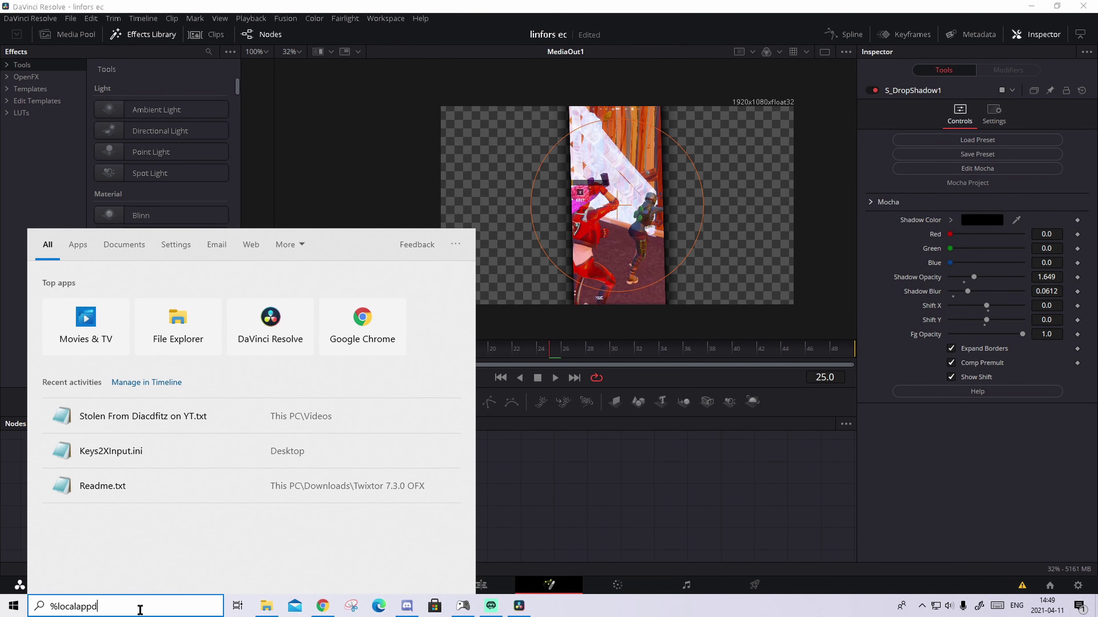
pyautogui.write('ata')
pyautogui.press('BackSpace')
pyautogui.write('ta')
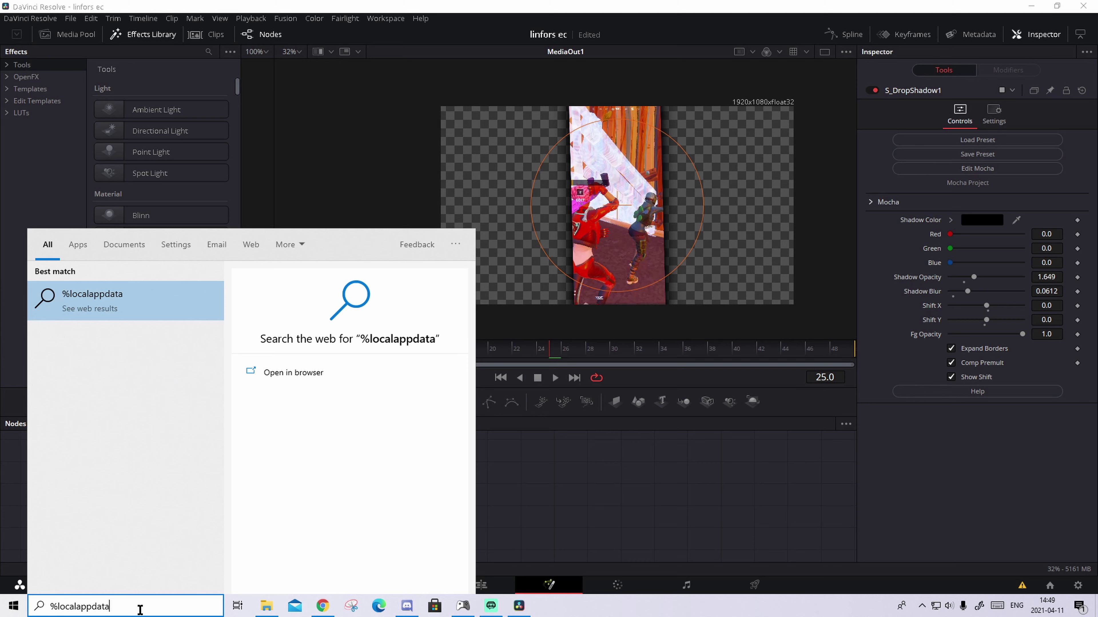
pyautogui.write('%')
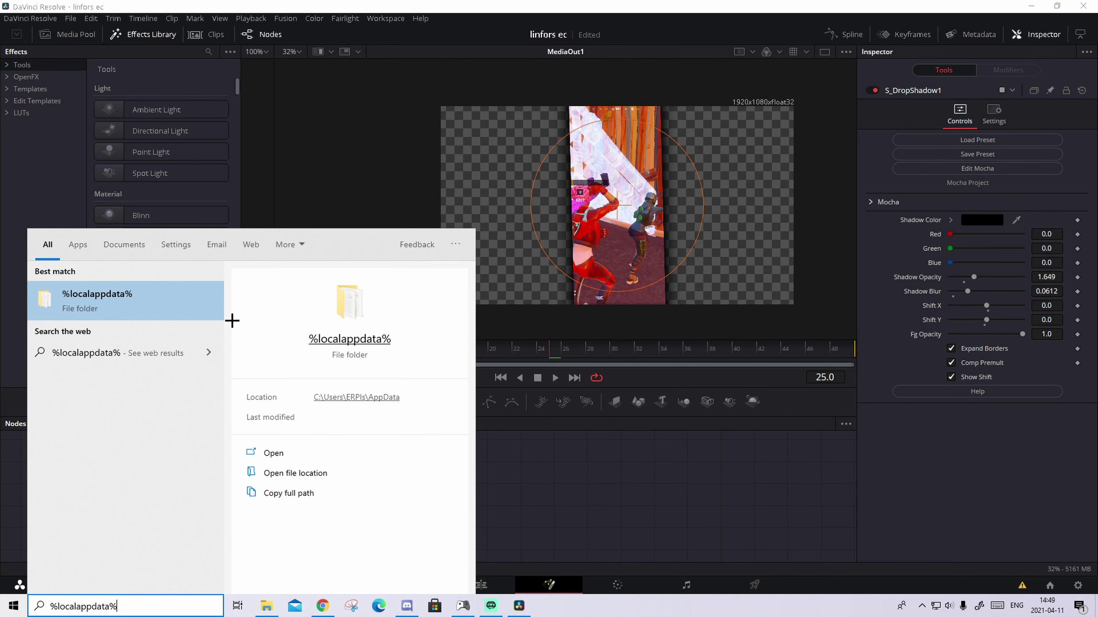
# Open the local AppData folder and go into LooksBuilder > Looks
pyautogui.click(336, 335)
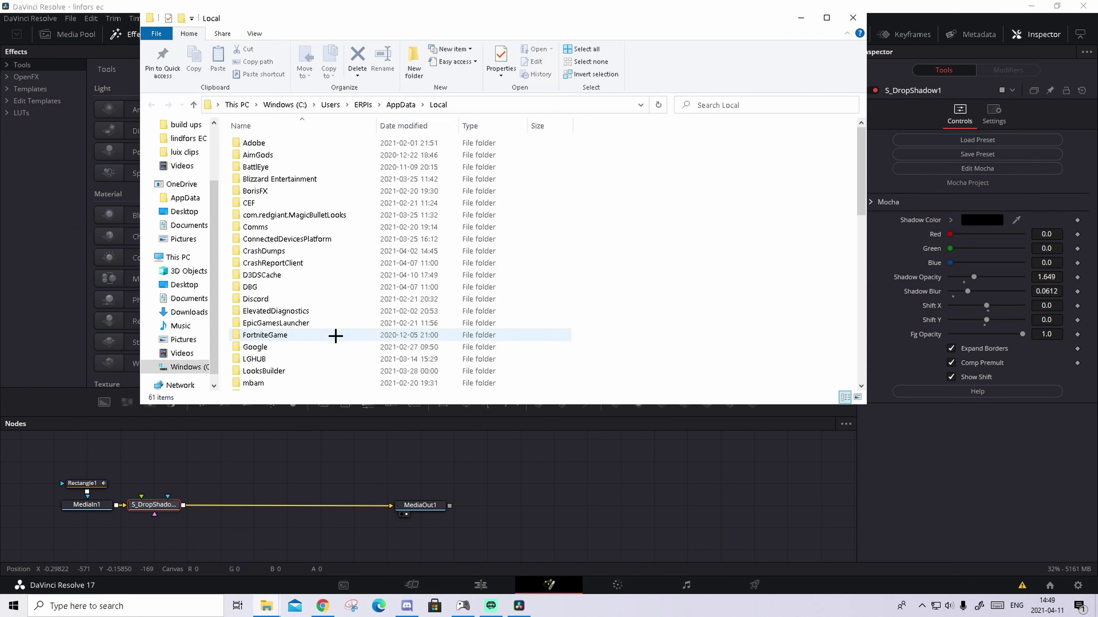
pyautogui.doubleClick(287, 370)
pyautogui.doubleClick(292, 155)
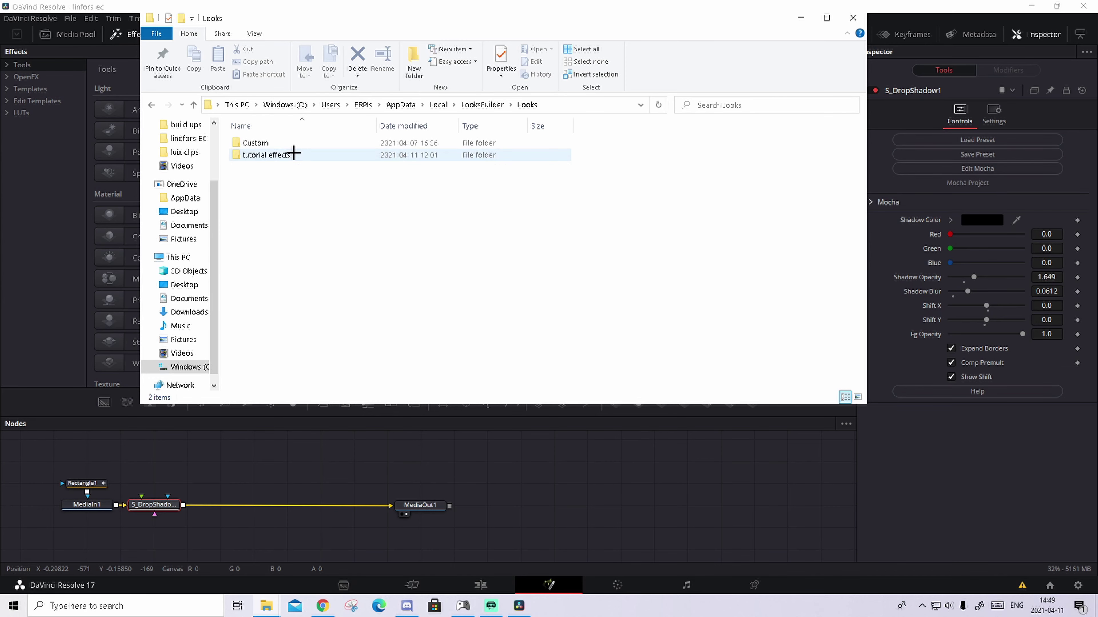
# Check the look files in the Custom and tutorial effects folders, ending back in Looks
pyautogui.doubleClick(277, 144)
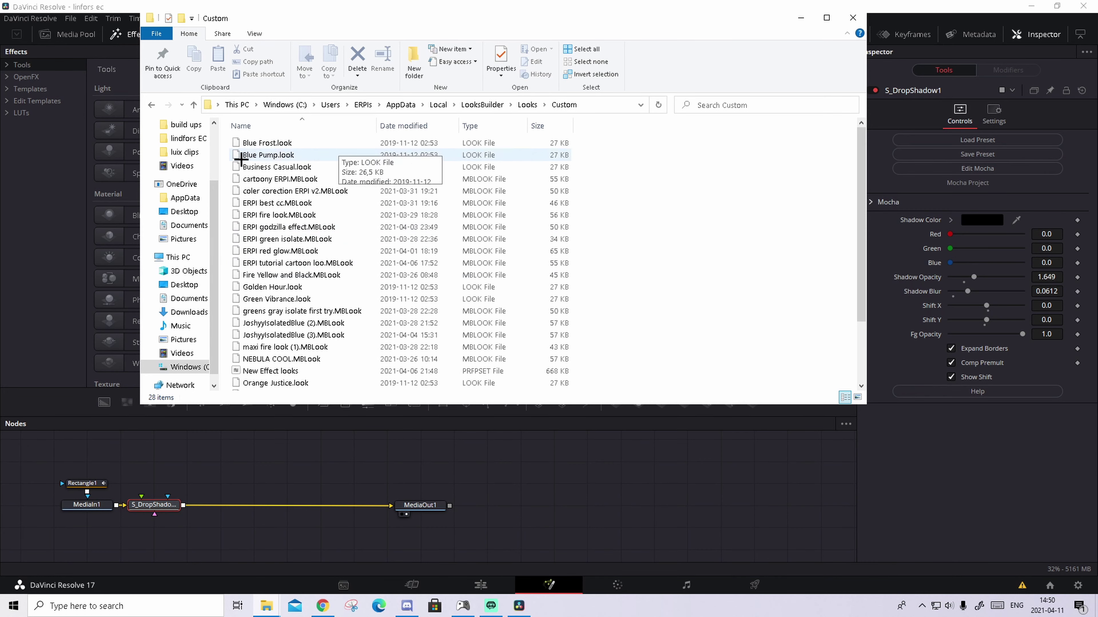
pyautogui.click(152, 106)
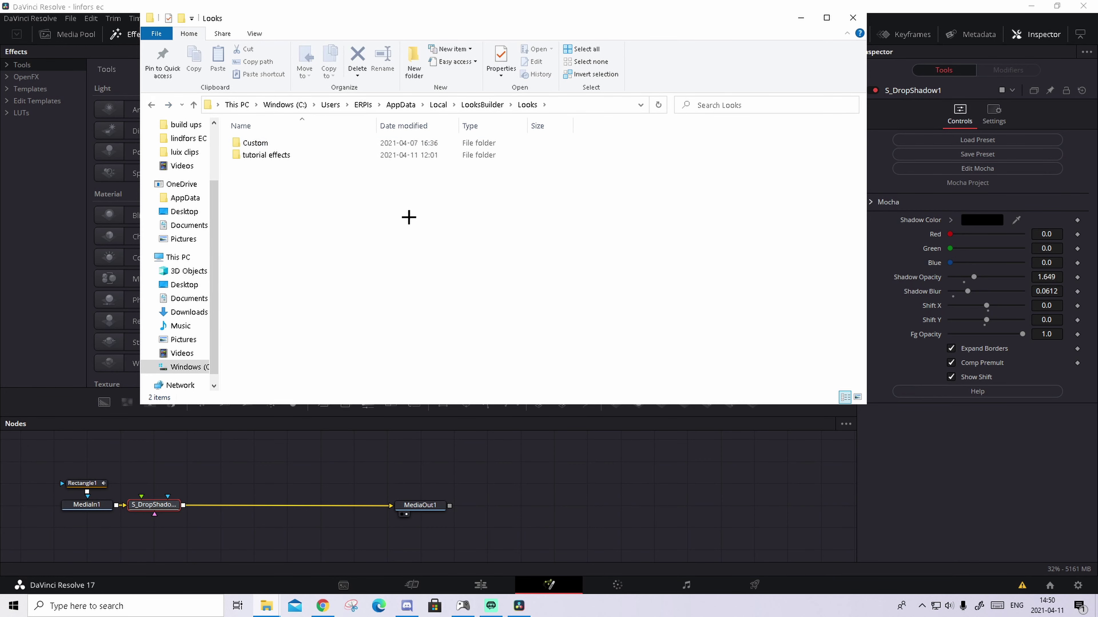
pyautogui.doubleClick(268, 155)
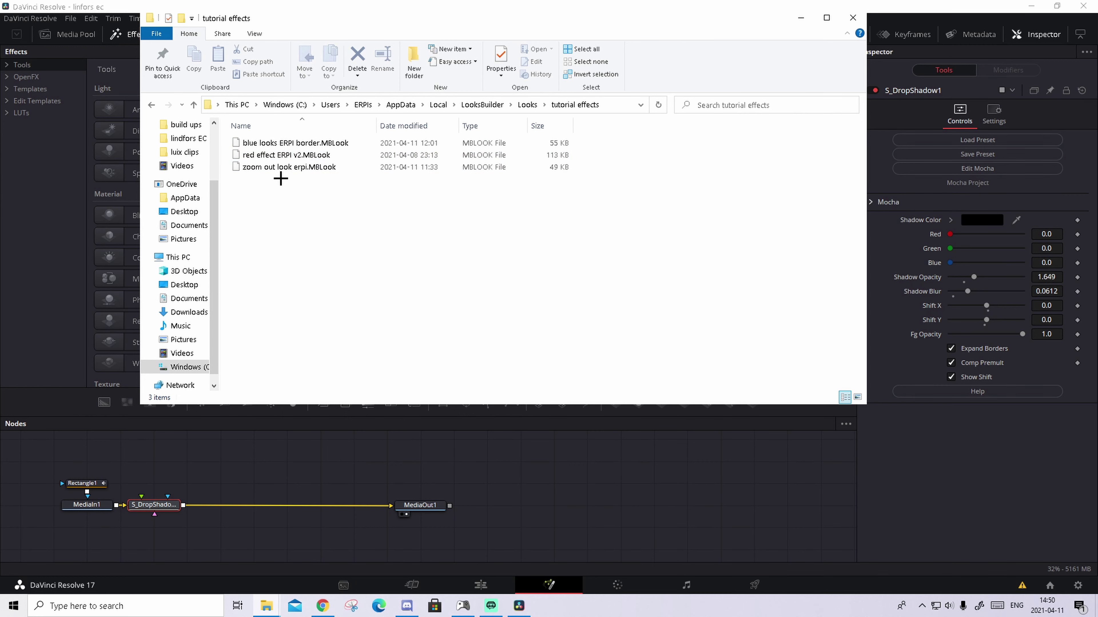
pyautogui.click(152, 106)
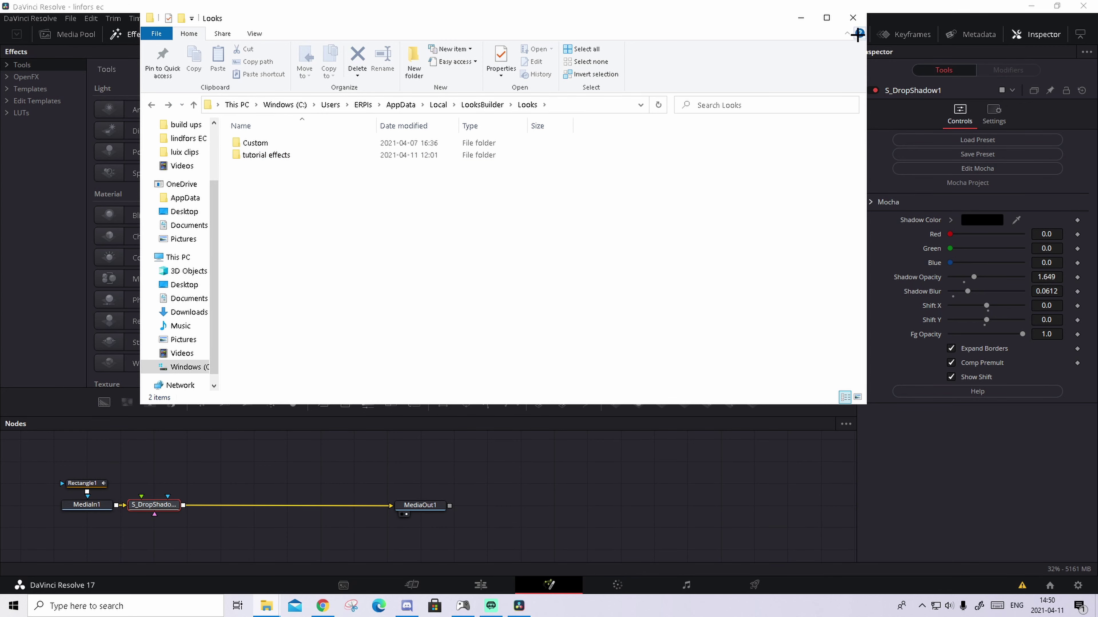
# Close File Explorer and select Compound Clip 2 on the Edit page timeline
pyautogui.click(851, 18)
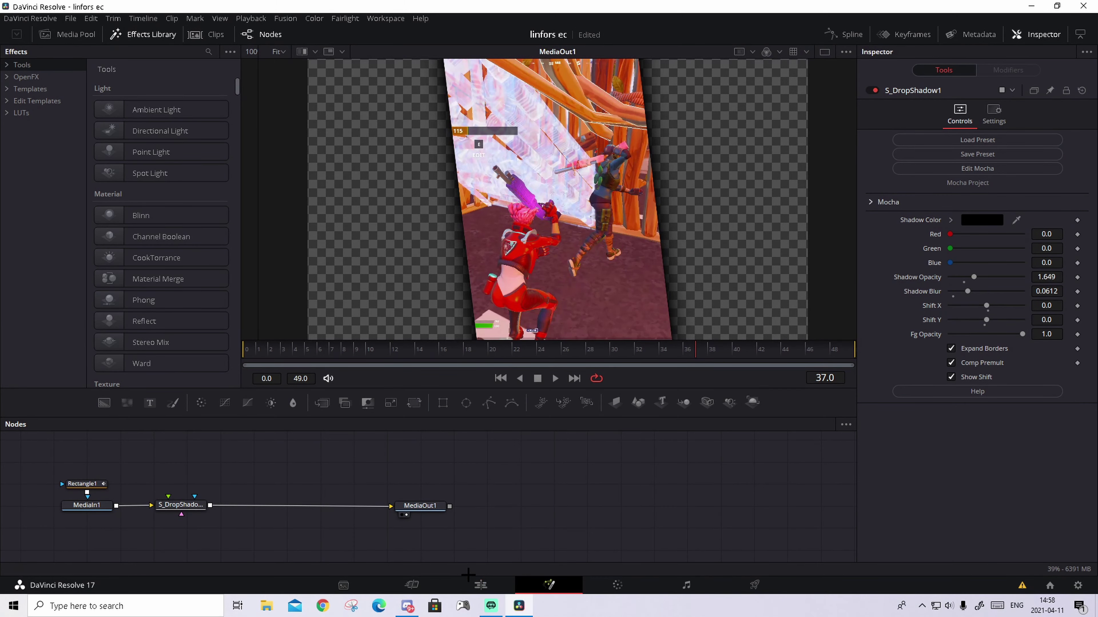
pyautogui.click(480, 585)
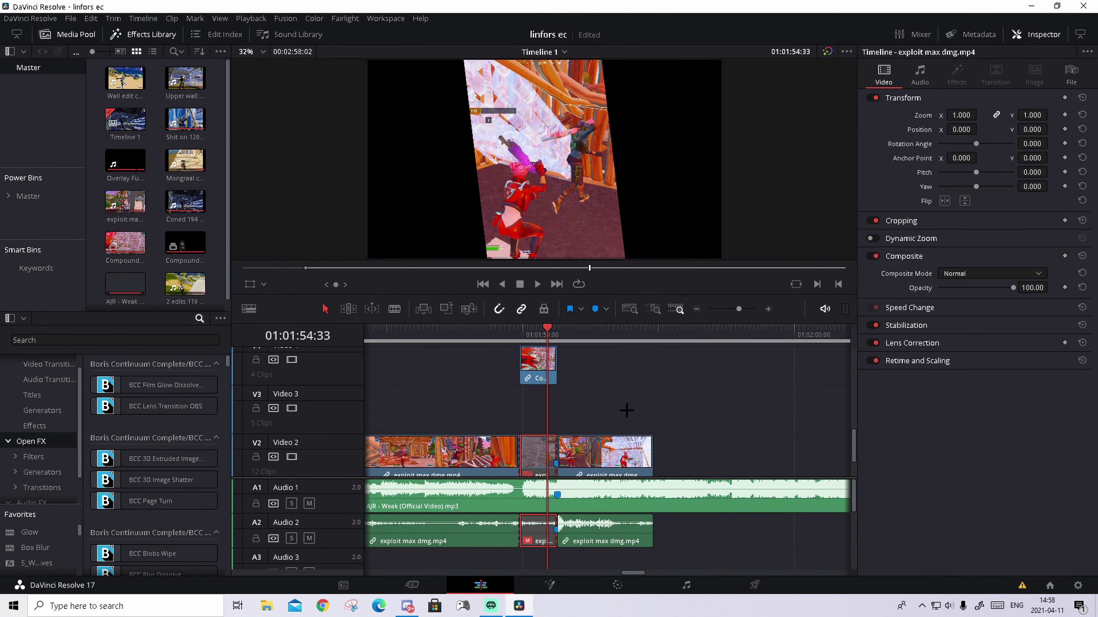
pyautogui.click(623, 406)
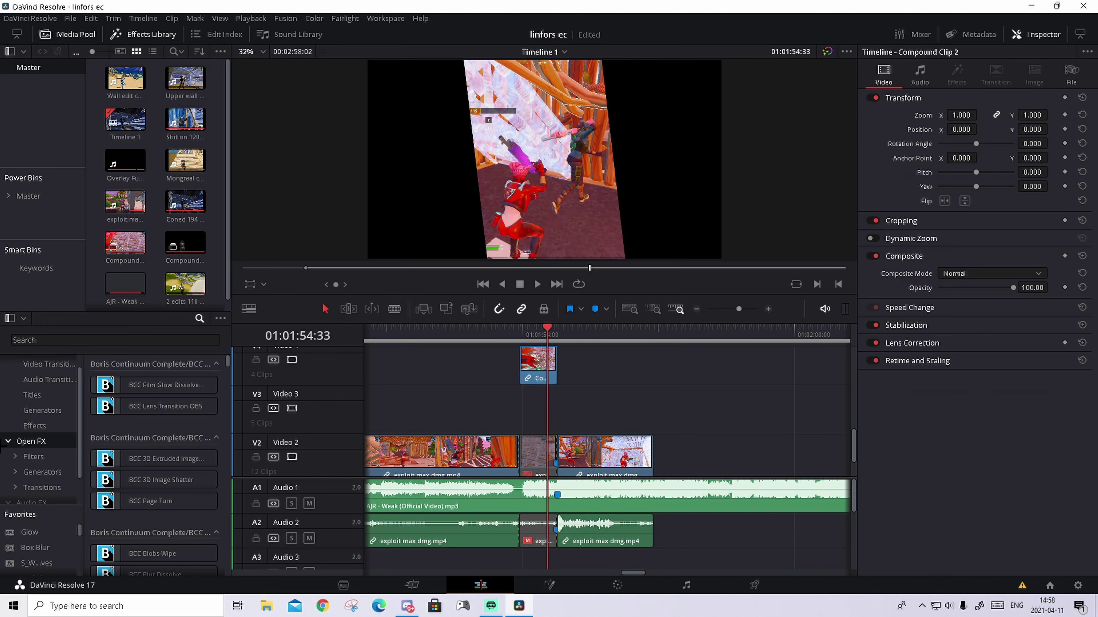
# Search the Effects Library for 'looks' and drop the Looks effect onto Compound Clip 2
pyautogui.click(85, 345)
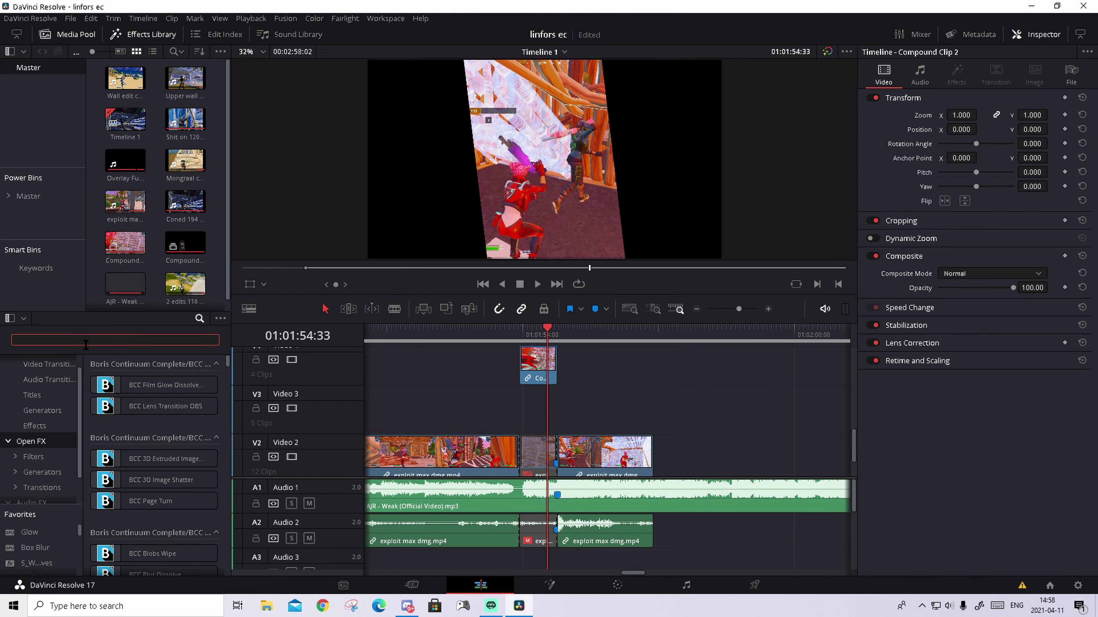
pyautogui.write('looks')
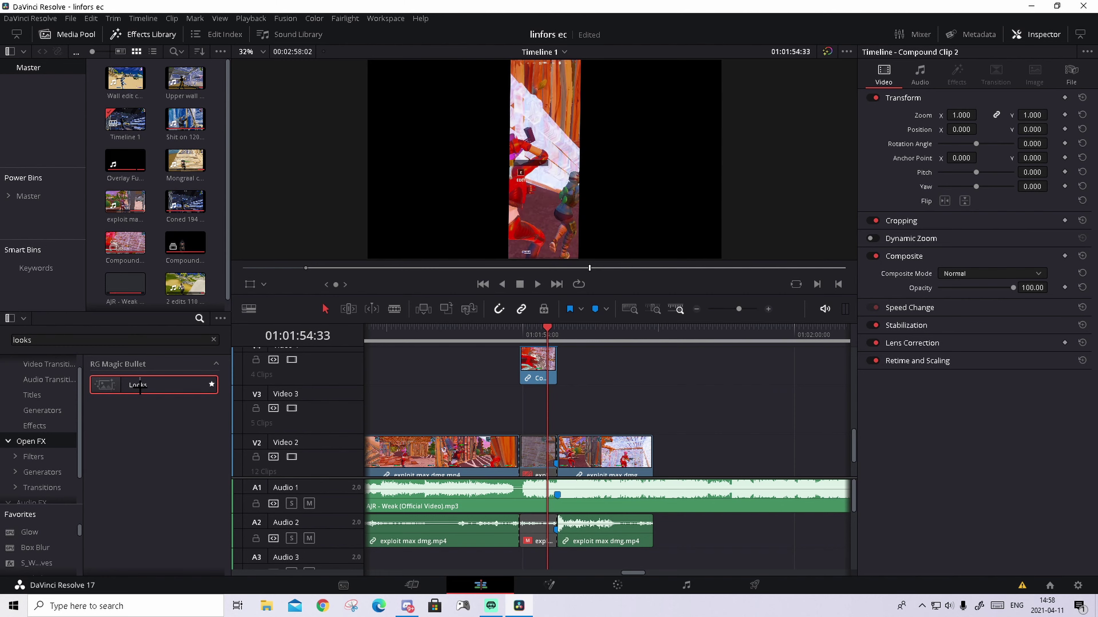
pyautogui.moveTo(130, 384); pyautogui.dragTo(540, 366)
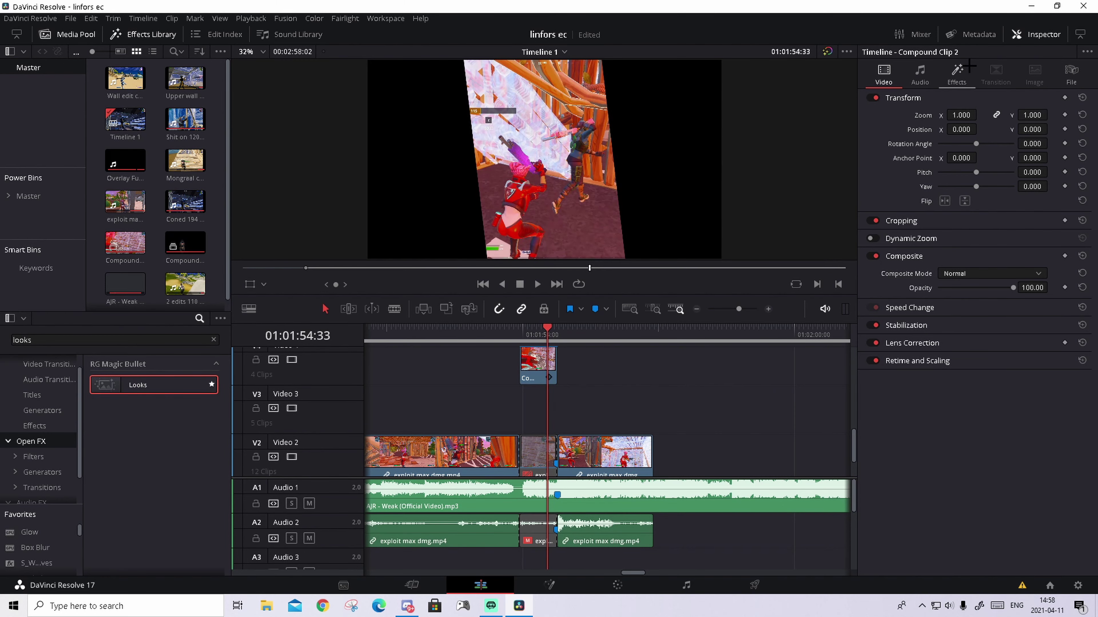
# In the look editor, choose 'border tuteorial ERPI v2' from the tutorial effects collection
pyautogui.click(952, 139)
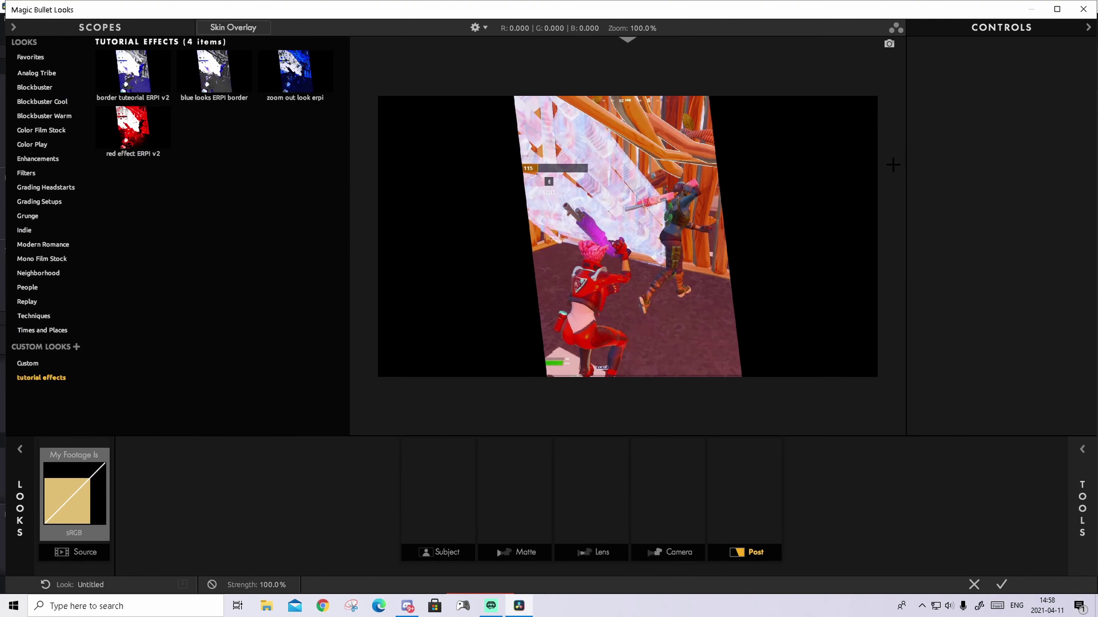
pyautogui.click(28, 363)
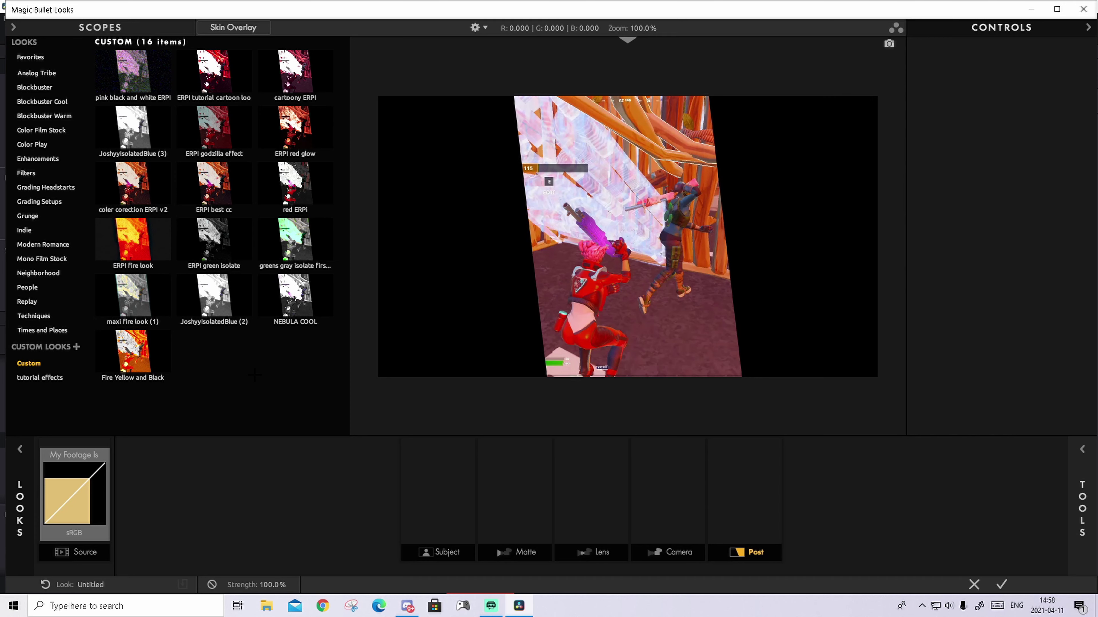
pyautogui.click(26, 380)
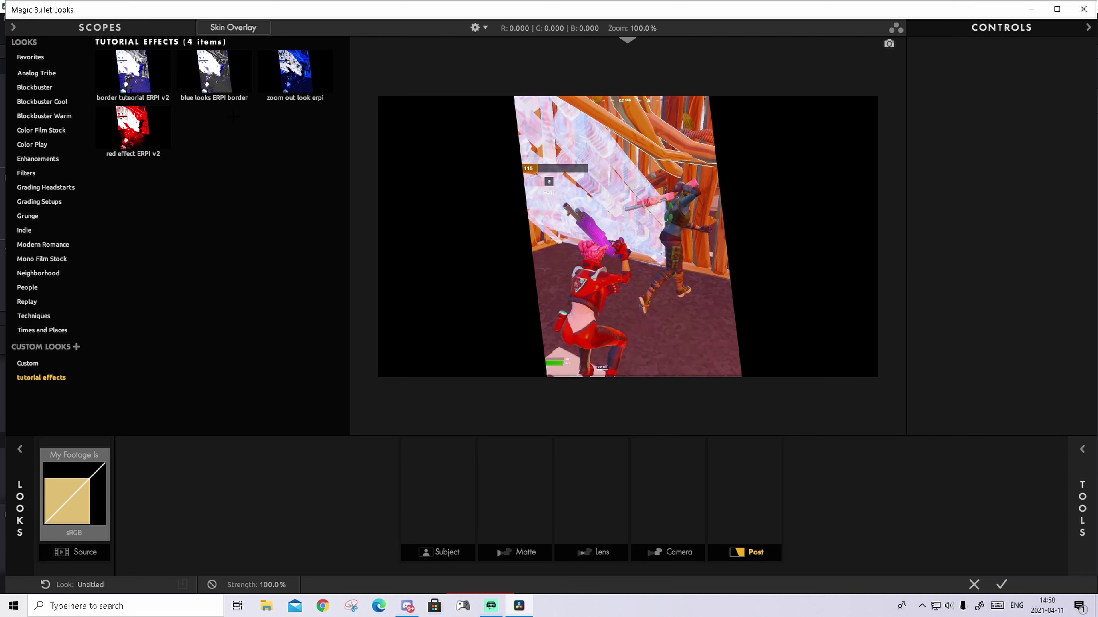
pyautogui.click(139, 57)
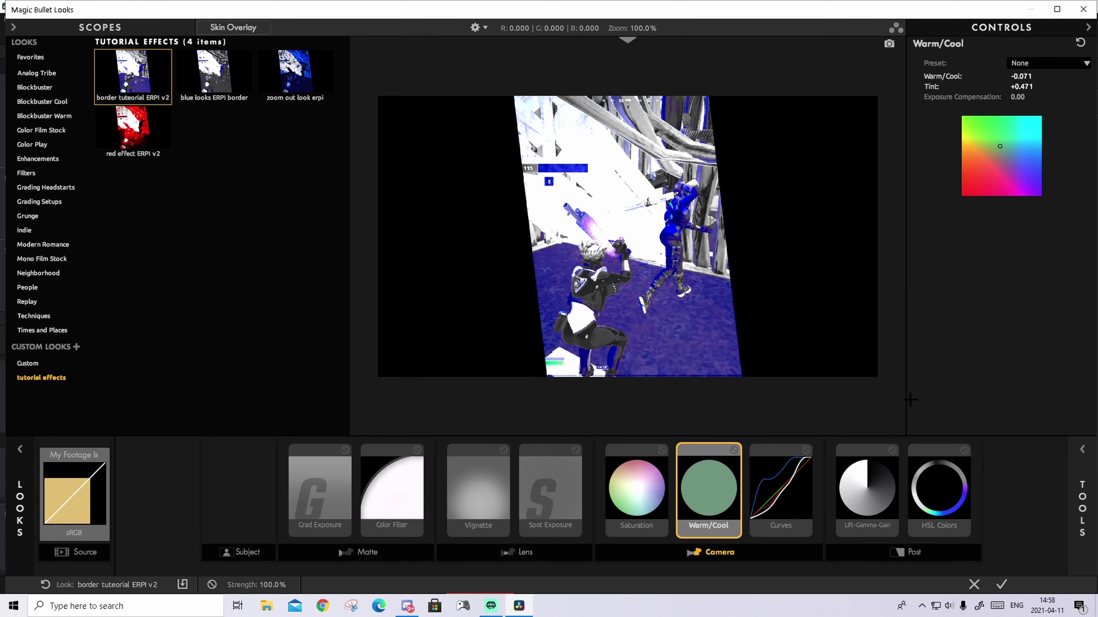
# Accept the look back in Resolve and keyframe the look strength at an earlier frame
pyautogui.click(1002, 585)
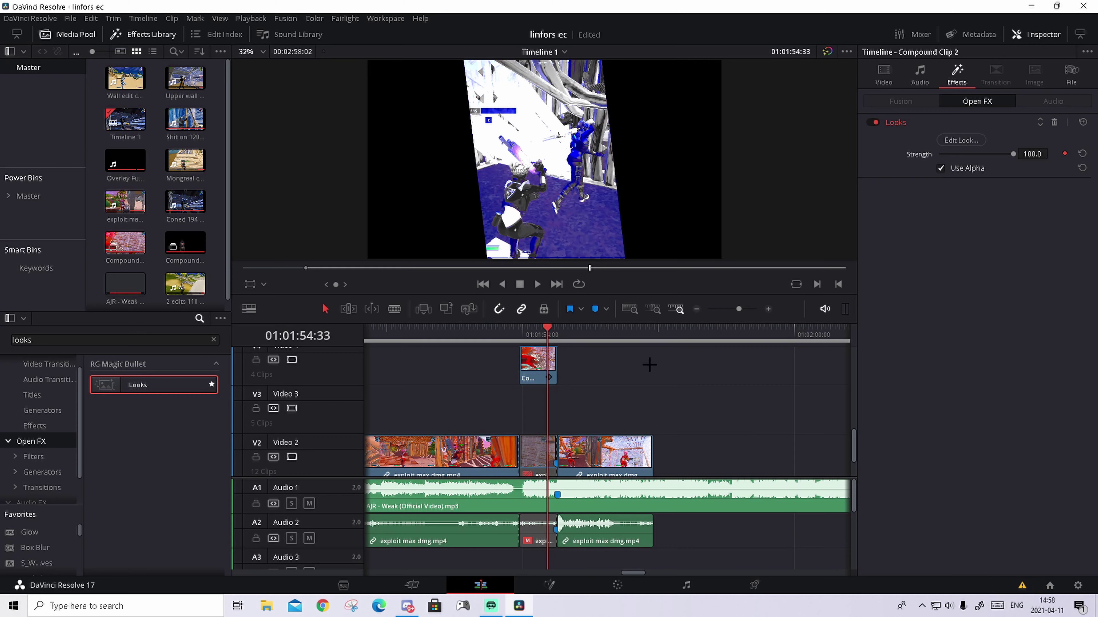
pyautogui.moveTo(546, 335)
pyautogui.mouseDown()
pyautogui.moveTo(520, 335)
pyautogui.moveTo(579, 335)
pyautogui.moveTo(543, 333)
pyautogui.mouseUp()
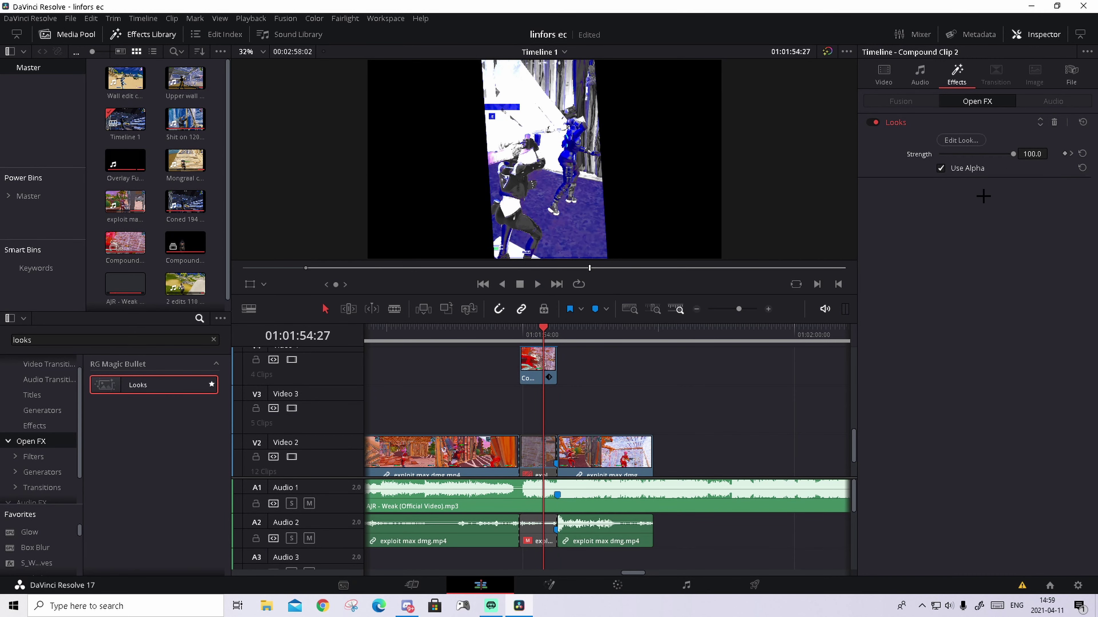
pyautogui.click(1069, 153)
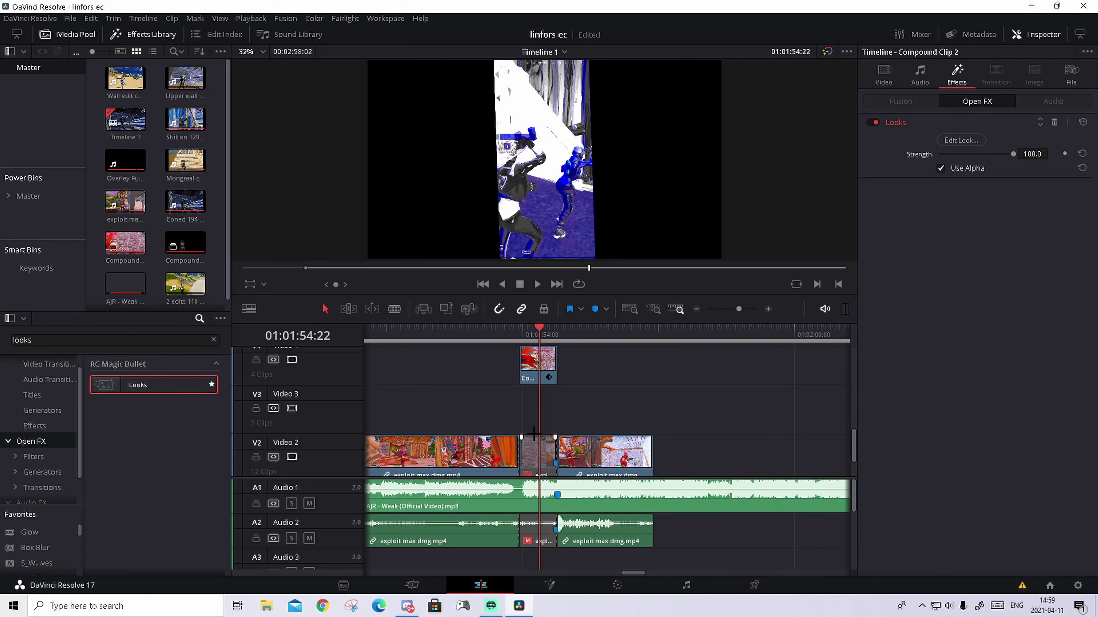
# Re-enable the short clip beneath the compound clip with D and preview the impact
pyautogui.click(533, 447)
pyautogui.press('d')
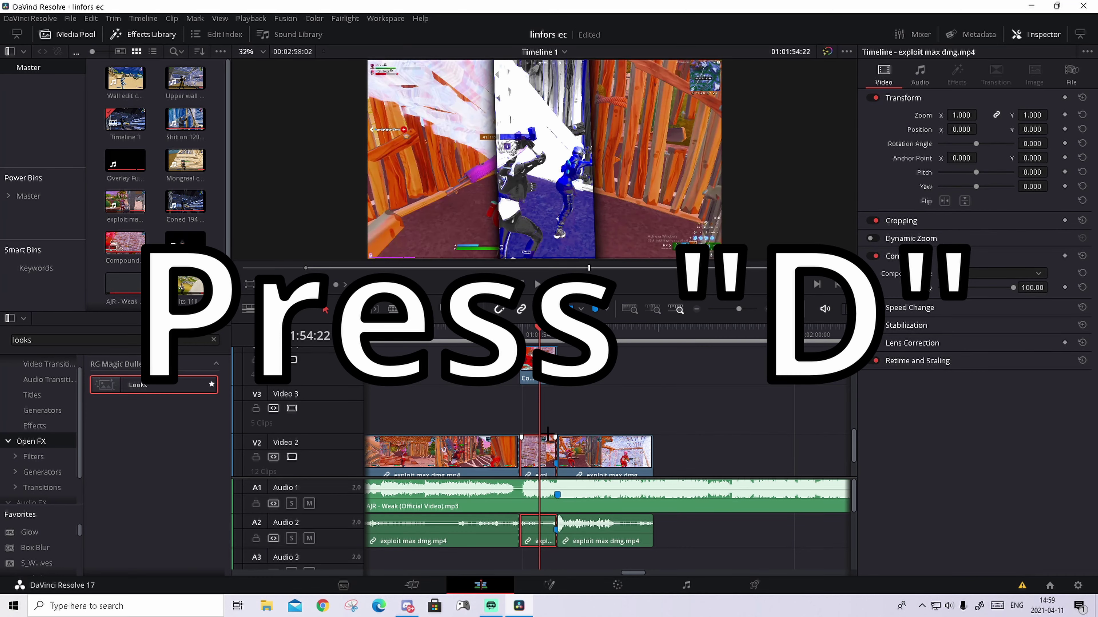
pyautogui.press('space')
pyautogui.click(528, 333)
pyautogui.click(530, 333)
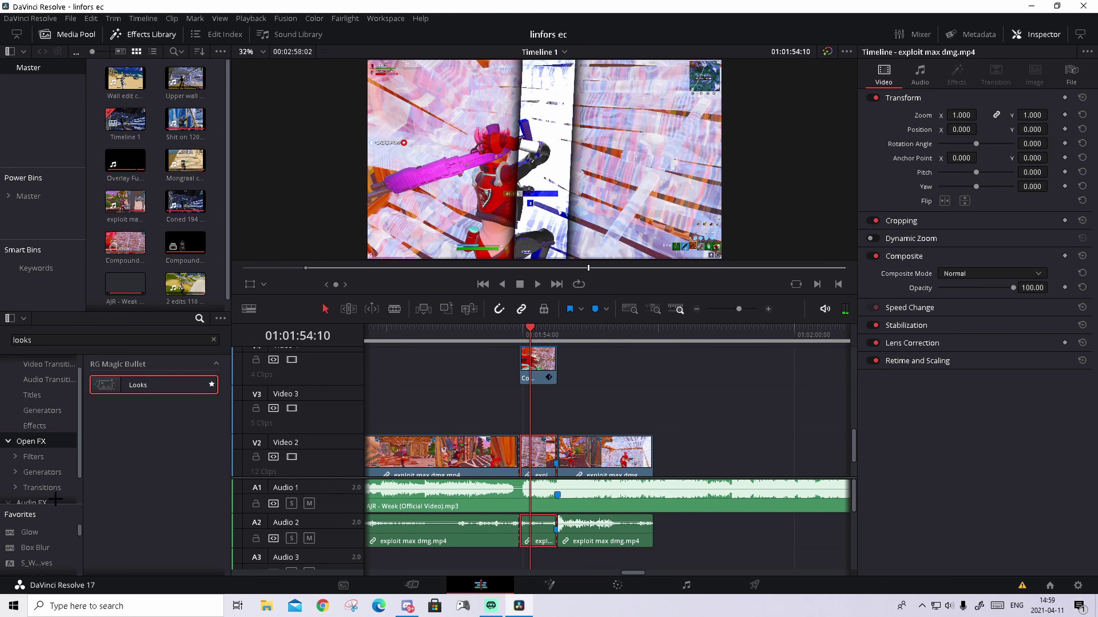
# Find S_TriTone via an 's_tri' search and apply it to the short Video 2 clip
pyautogui.click(213, 340)
pyautogui.write('s')
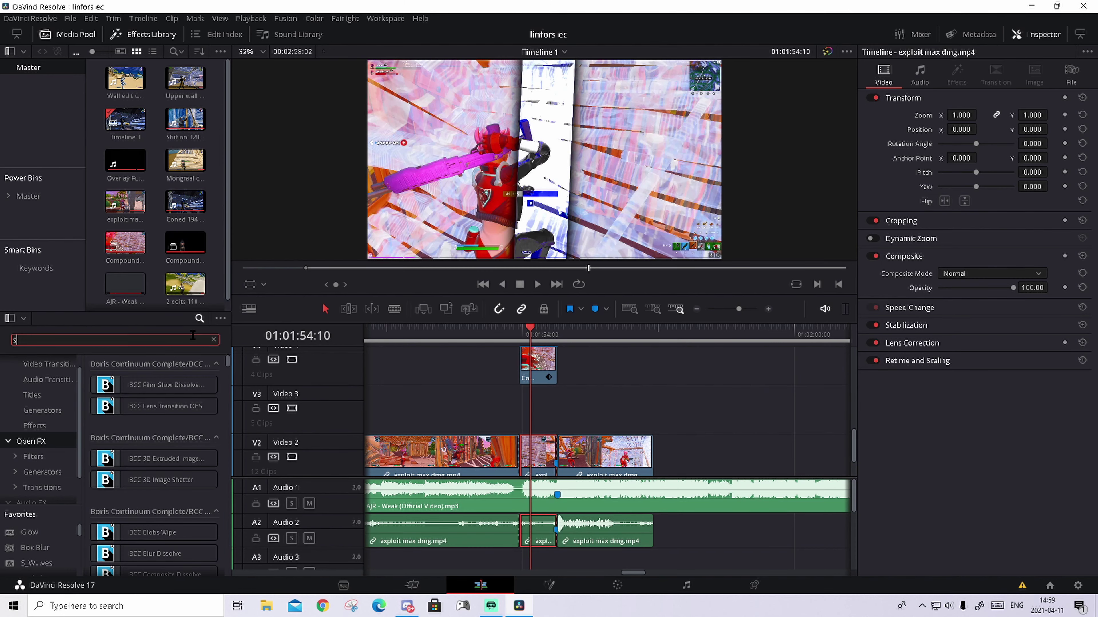
pyautogui.write('_tri')
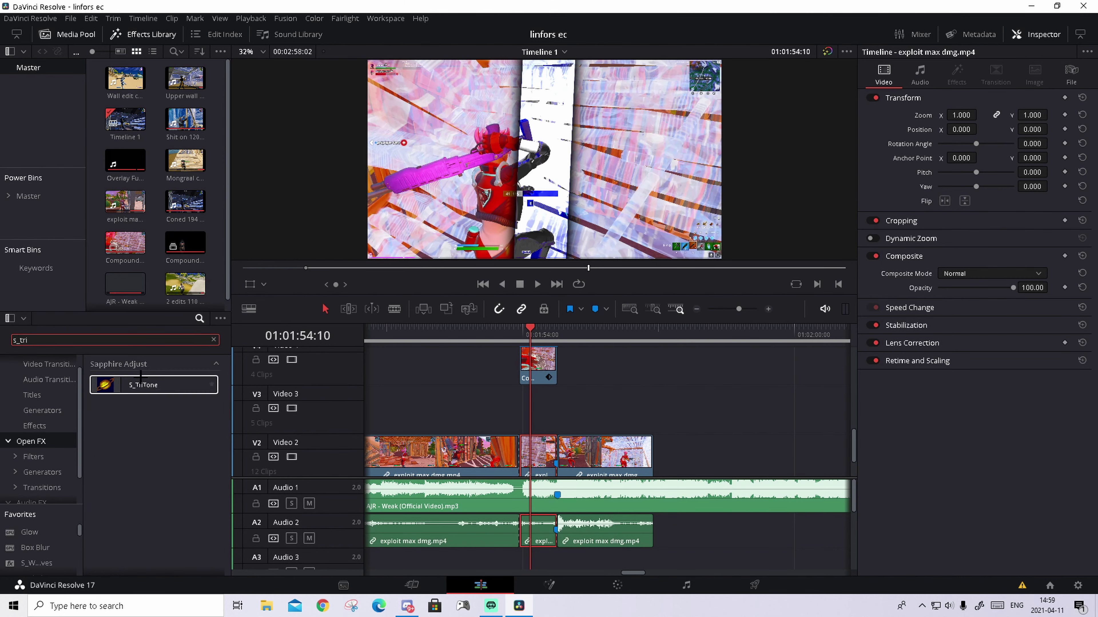
pyautogui.moveTo(140, 377); pyautogui.dragTo(536, 452)
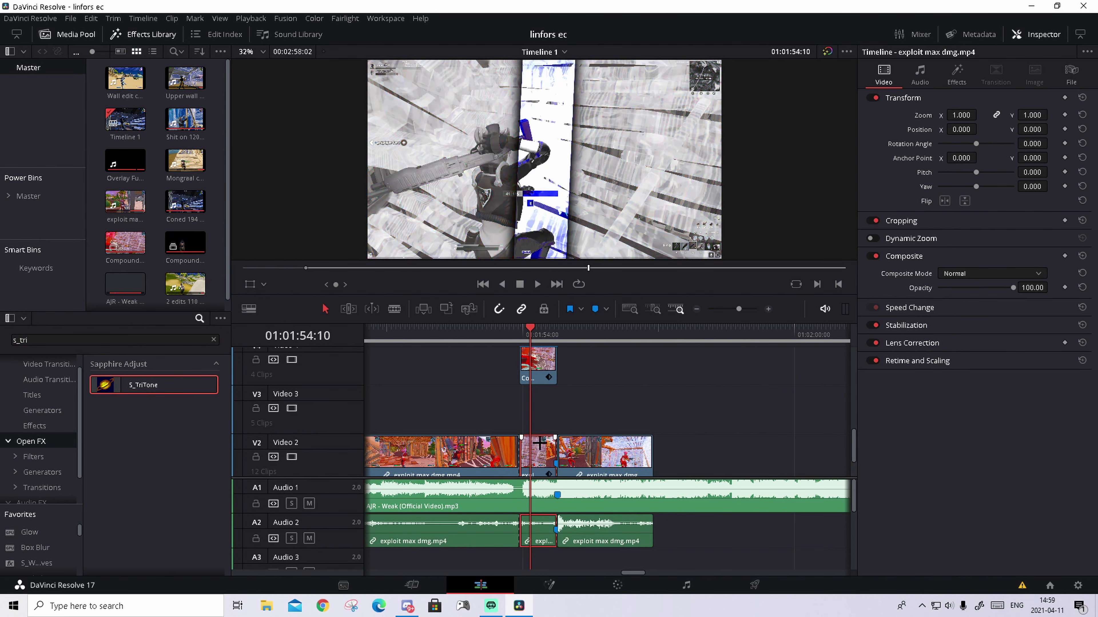
pyautogui.moveTo(540, 442); pyautogui.dragTo(541, 442)
pyautogui.click(955, 78)
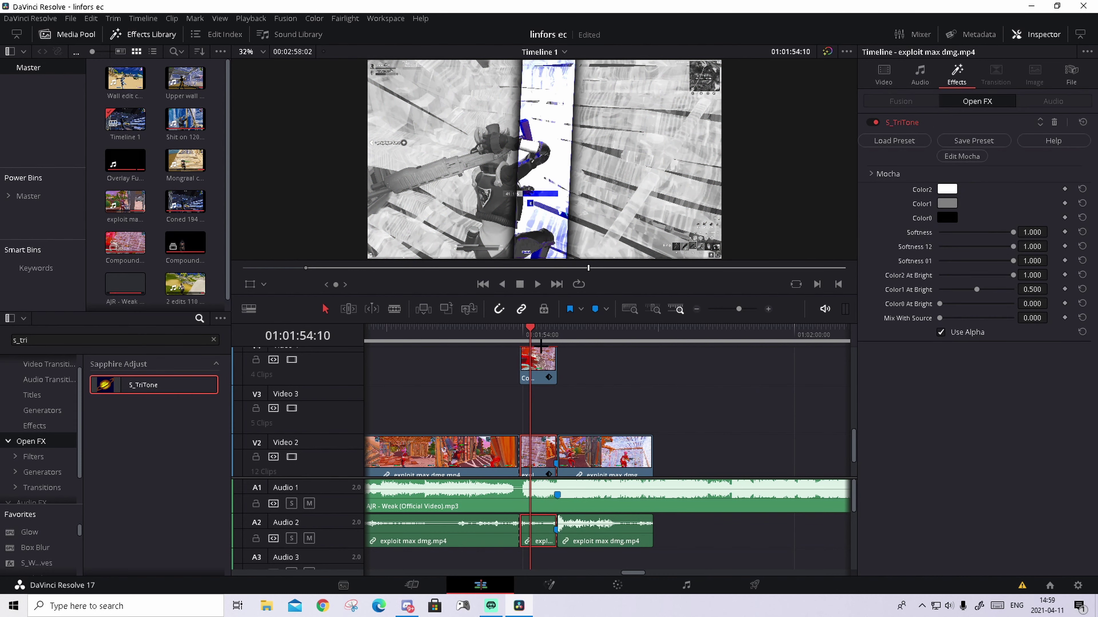
# Keyframe Mix With Source at 1.000 on 01:01:53:56, then move to 01:01:54:25 for the fade end
pyautogui.moveTo(536, 331); pyautogui.dragTo(520, 331)
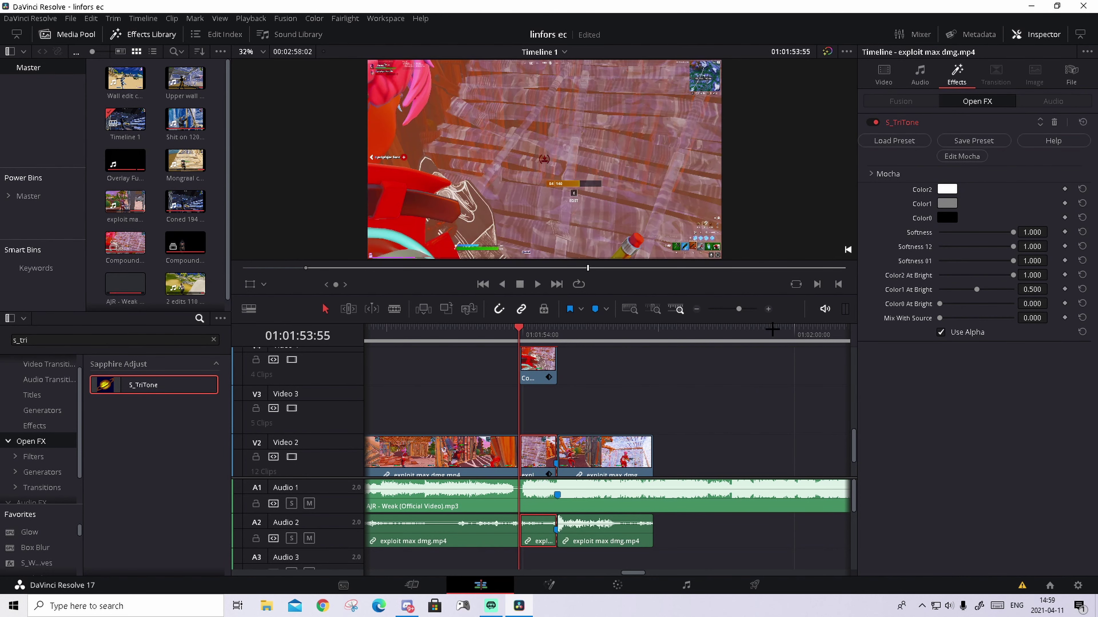
pyautogui.click(1065, 318)
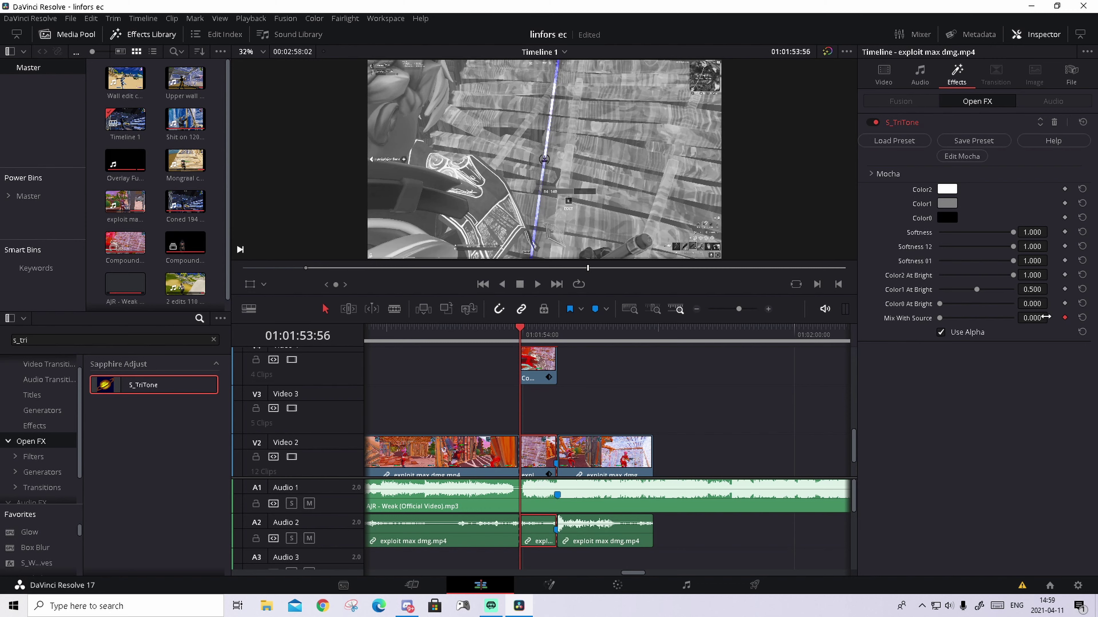
pyautogui.moveTo(1045, 317); pyautogui.dragTo(1052, 317)
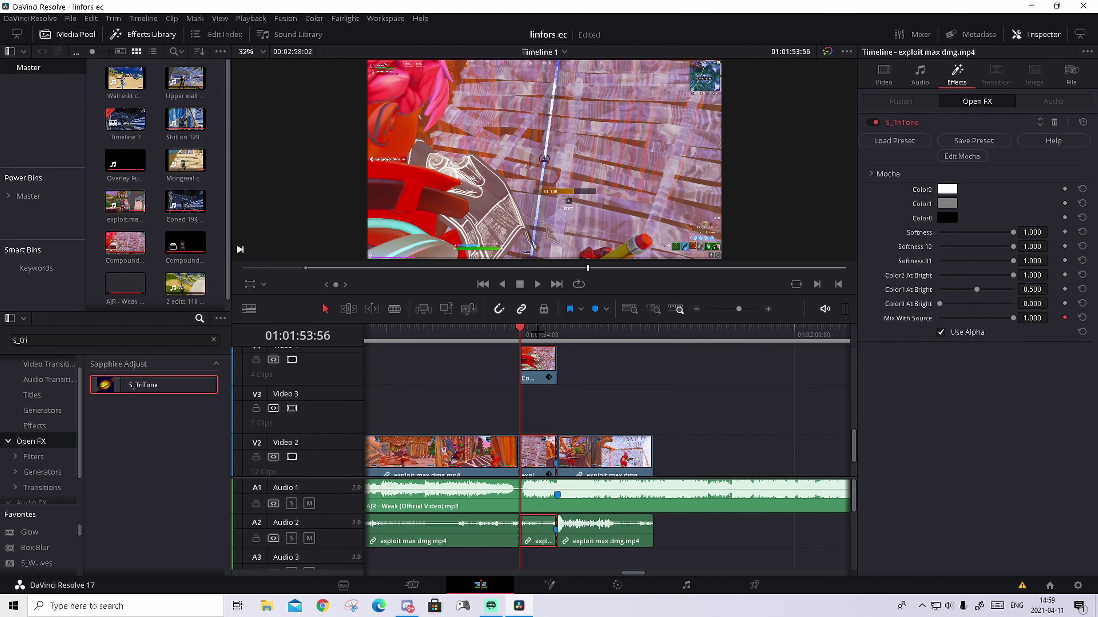
pyautogui.moveTo(535, 332); pyautogui.dragTo(537, 332)
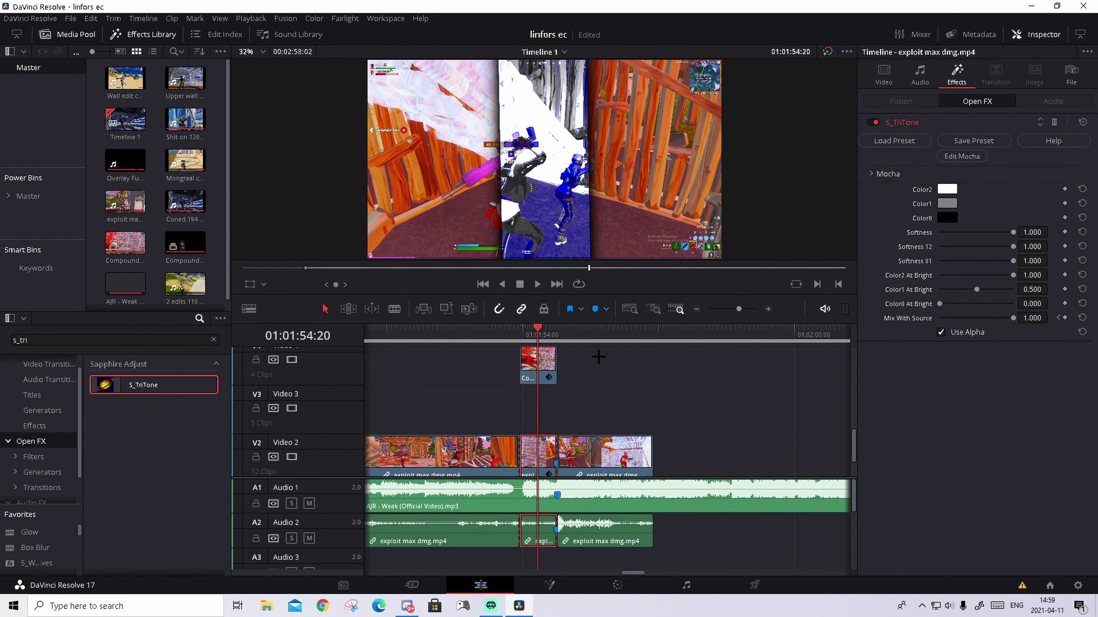
pyautogui.press('Right')
pyautogui.press('Right')
pyautogui.press('Right')
pyautogui.press('Right')
pyautogui.press('Right')
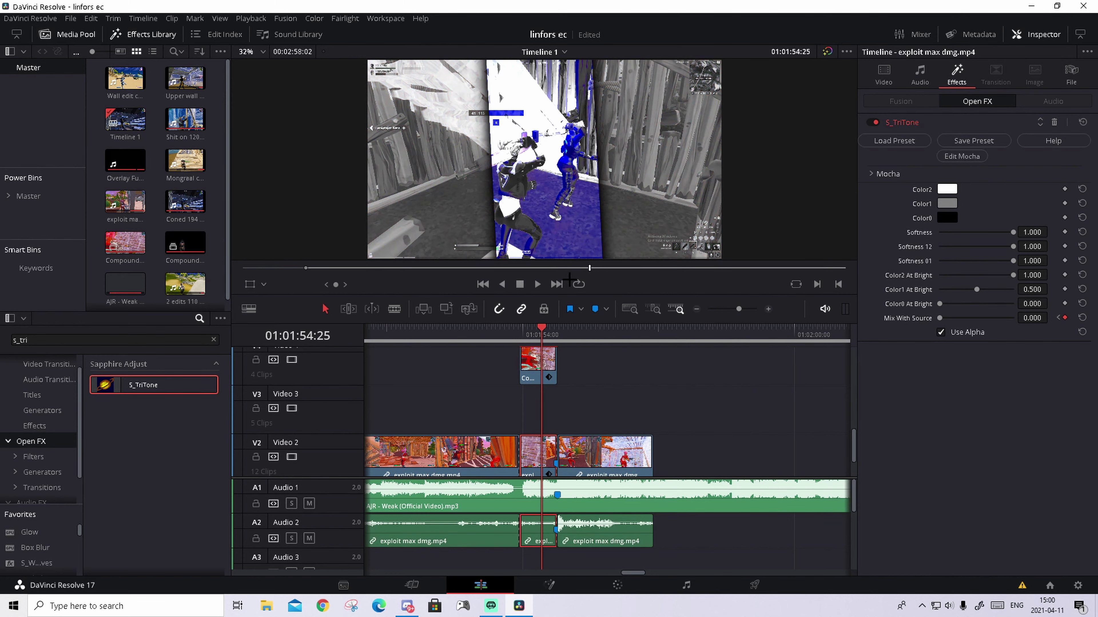
# Play back the tritone fade from before the impact, then deselect the clip
pyautogui.click(500, 331)
pyautogui.press('space')
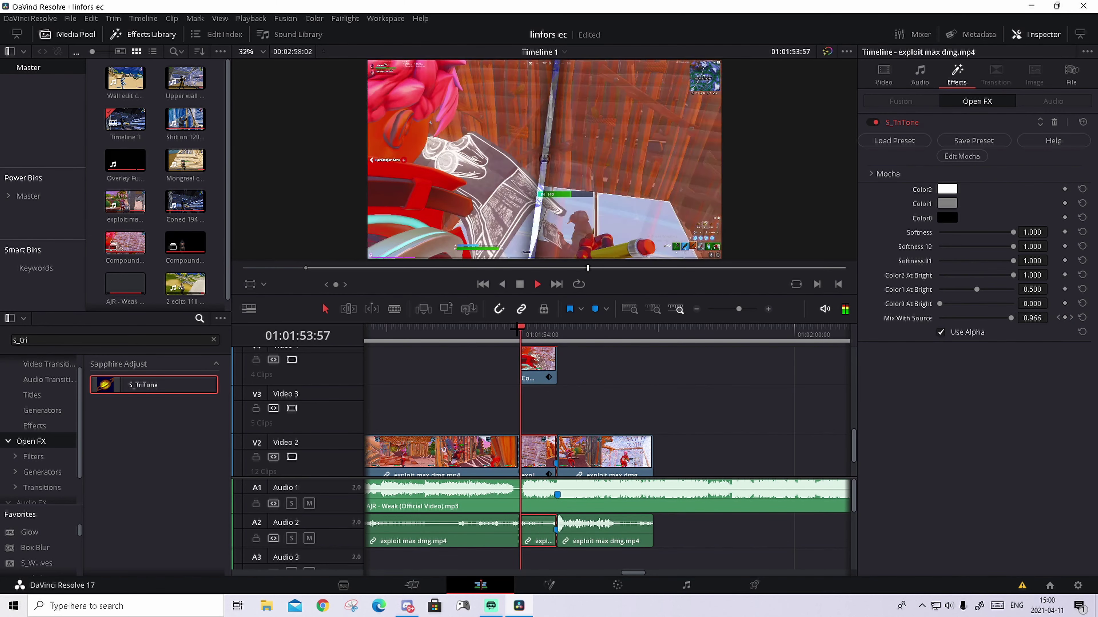
pyautogui.click(634, 380)
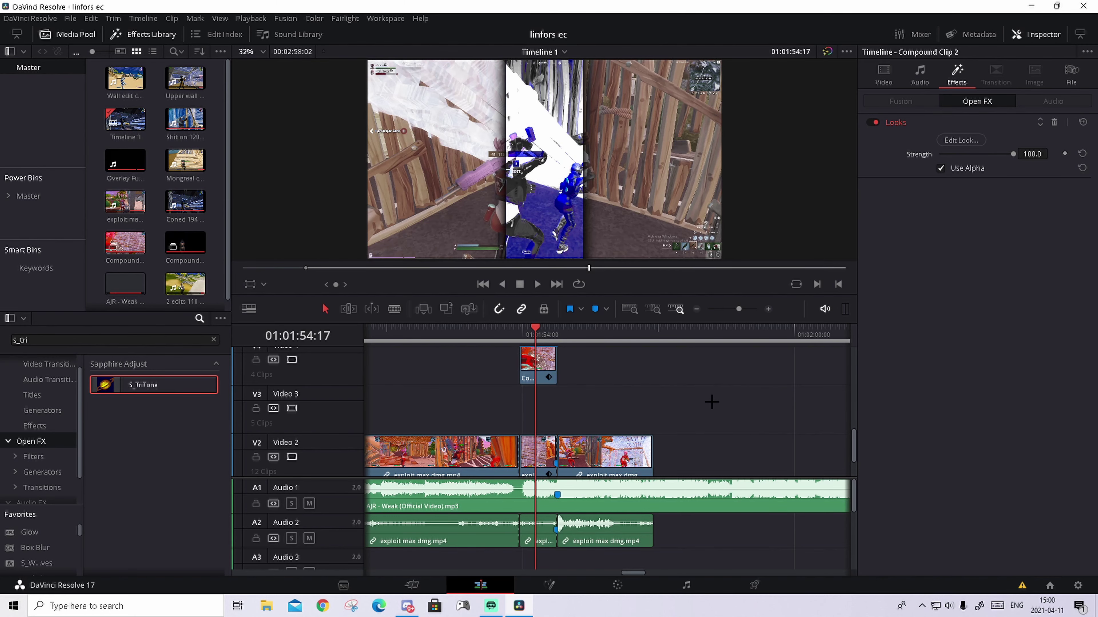
# Drag most underrated effect_.mp4 from File Explorer onto Video 3 above the compound clip
pyautogui.press('super+e')
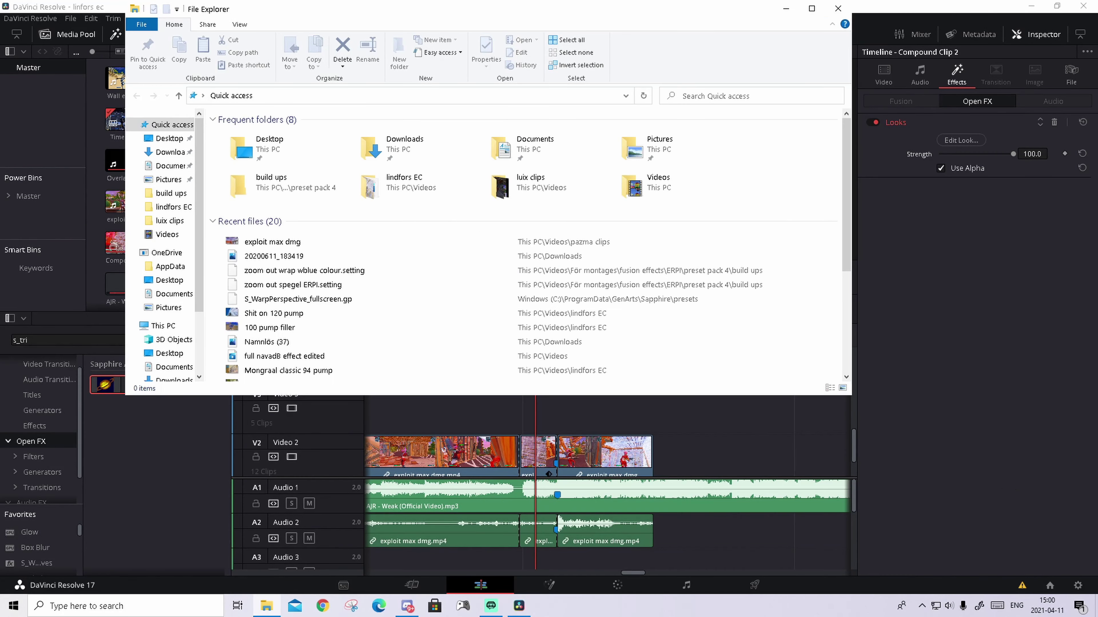
pyautogui.click(837, 8)
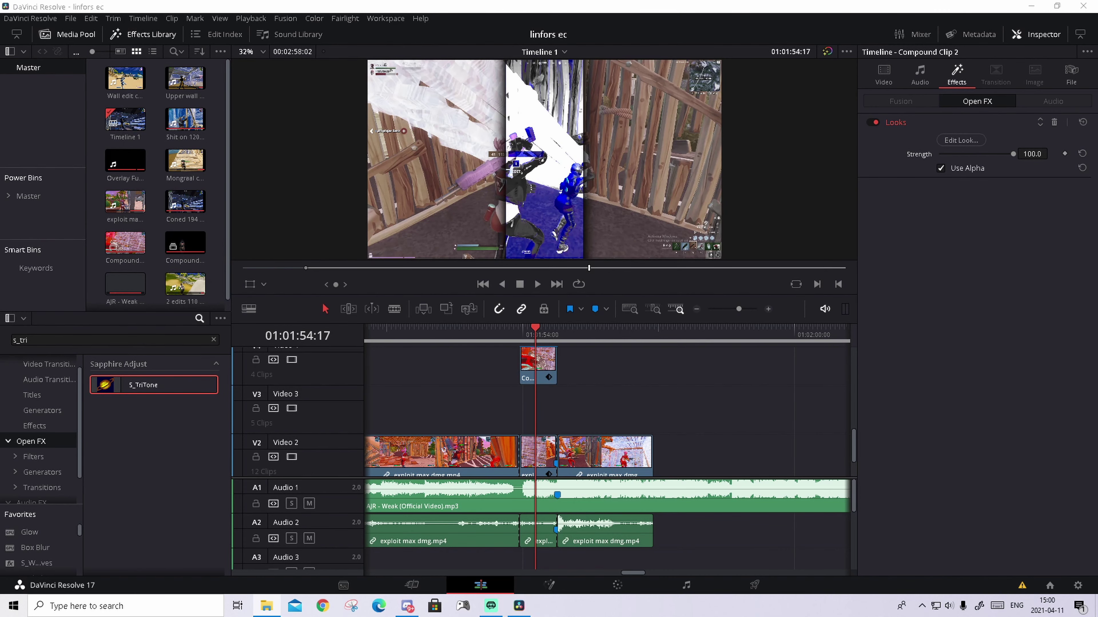
pyautogui.moveTo(979, 346); pyautogui.dragTo(510, 400)
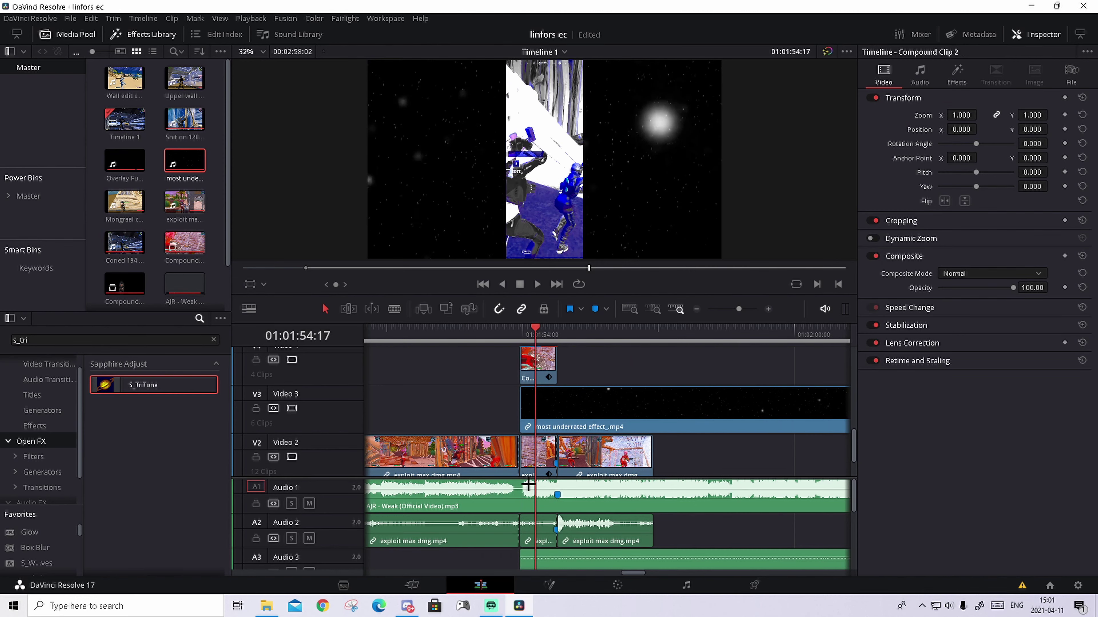
# Select the Video 3 overlay and open it on the Fusion page
pyautogui.click(562, 403)
pyautogui.moveTo(588, 336); pyautogui.dragTo(613, 335)
pyautogui.click(550, 585)
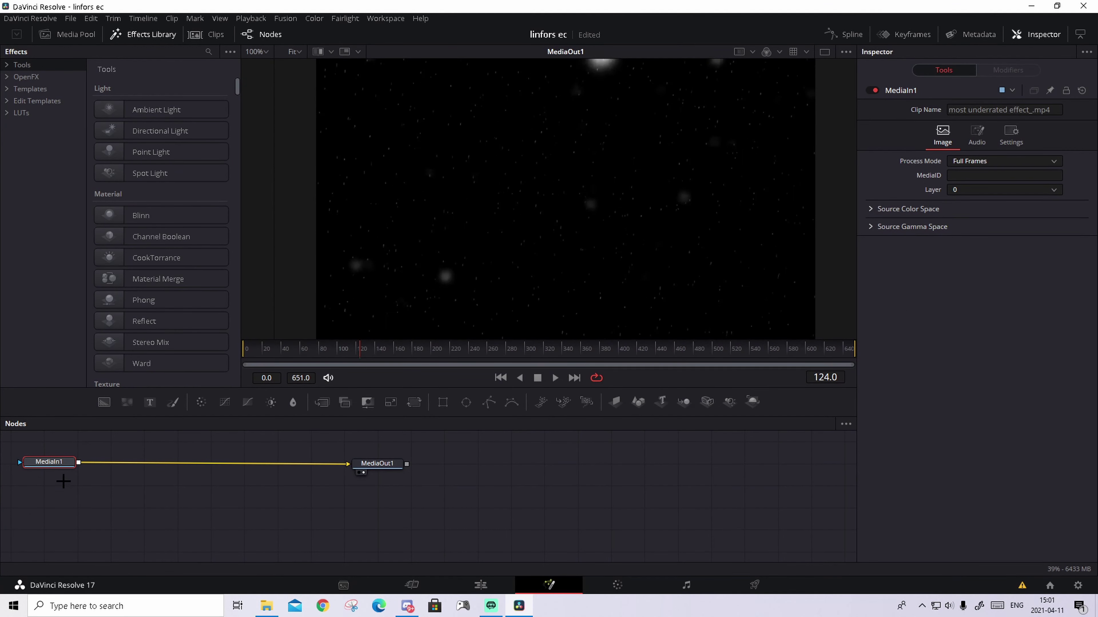
# Add a Delta Keyer after MediaIn1 with black as reference colour, then return to Edit
pyautogui.hotkey('shift', 'space')
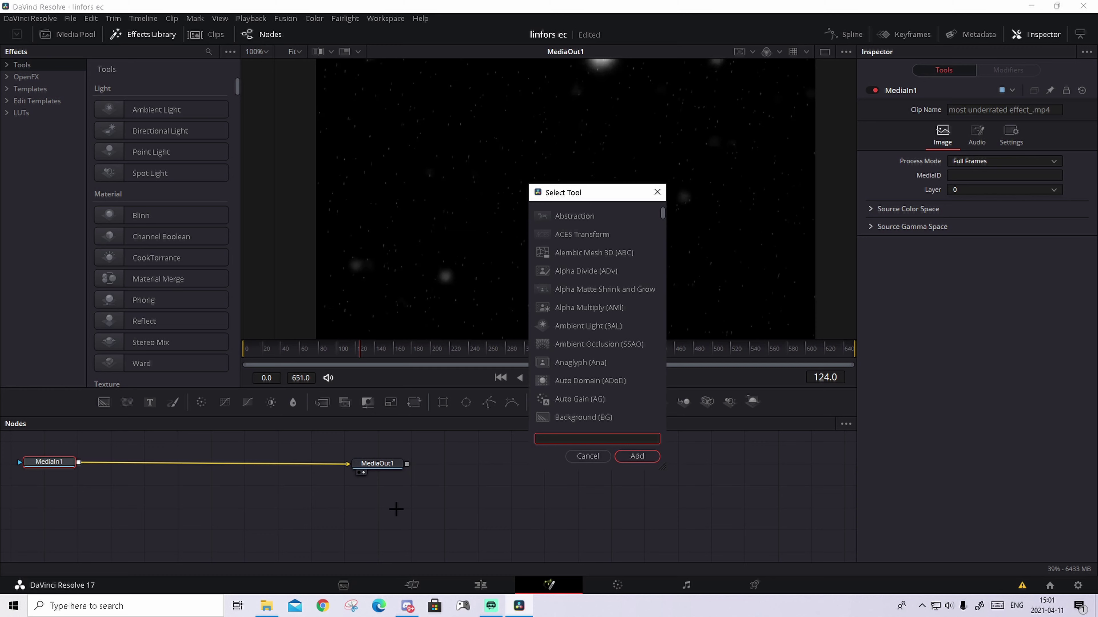
pyautogui.write('delta')
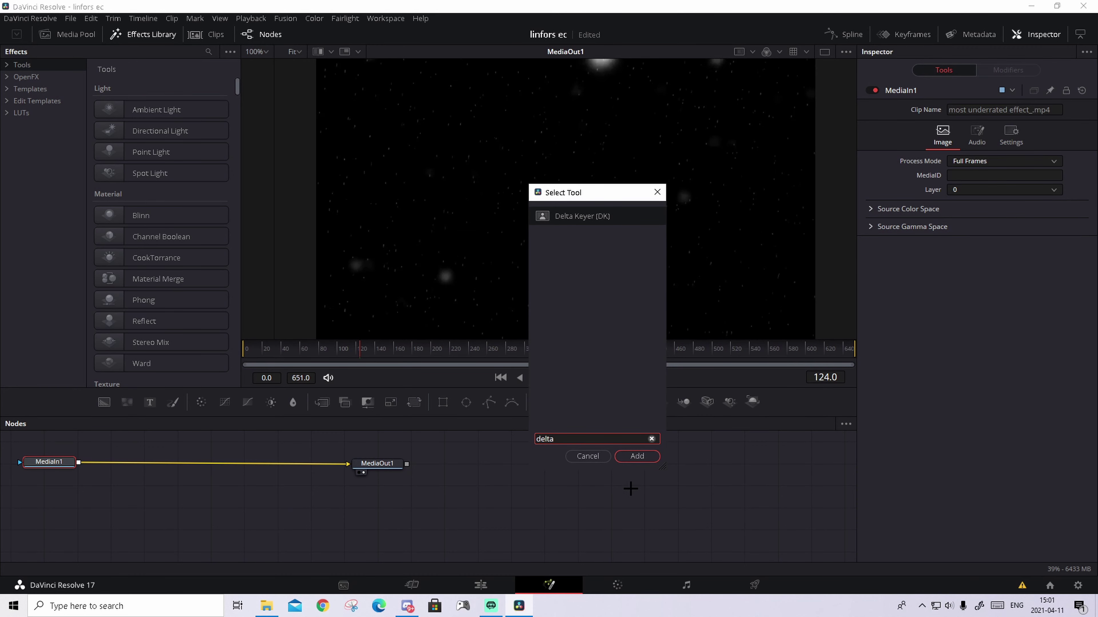
pyautogui.click(637, 457)
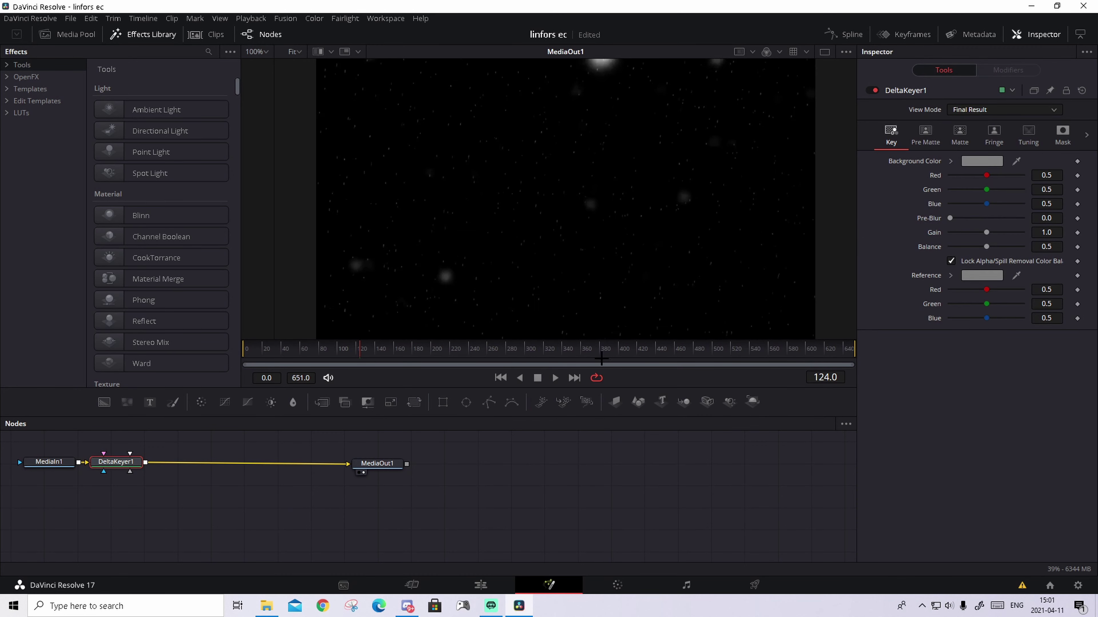
pyautogui.moveTo(1015, 275); pyautogui.dragTo(782, 248)
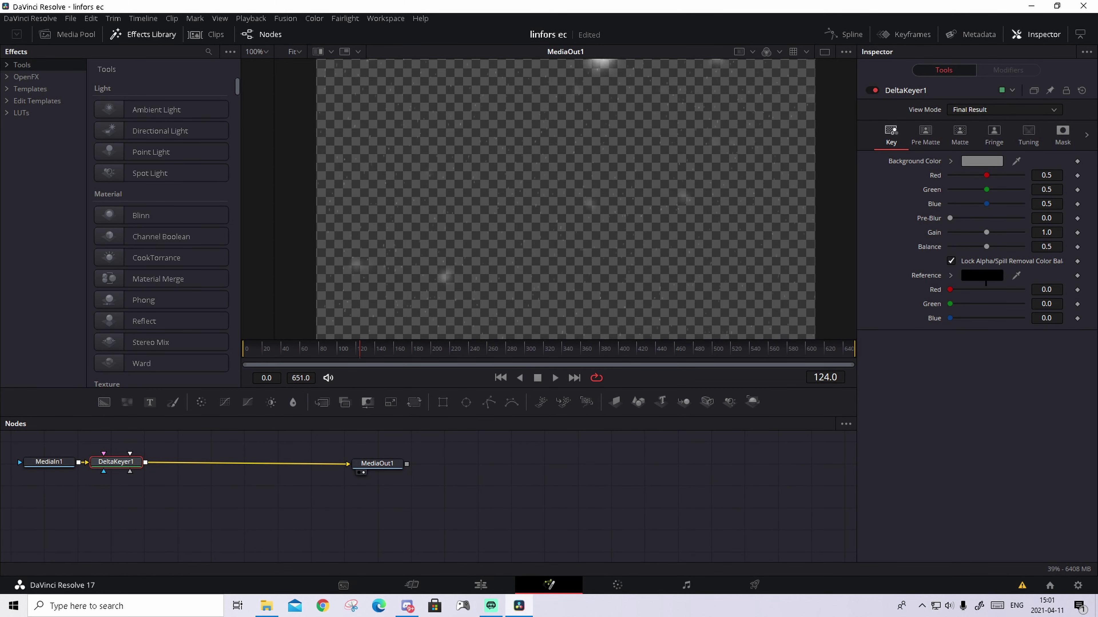
pyautogui.click(985, 278)
pyautogui.click(680, 410)
pyautogui.click(481, 585)
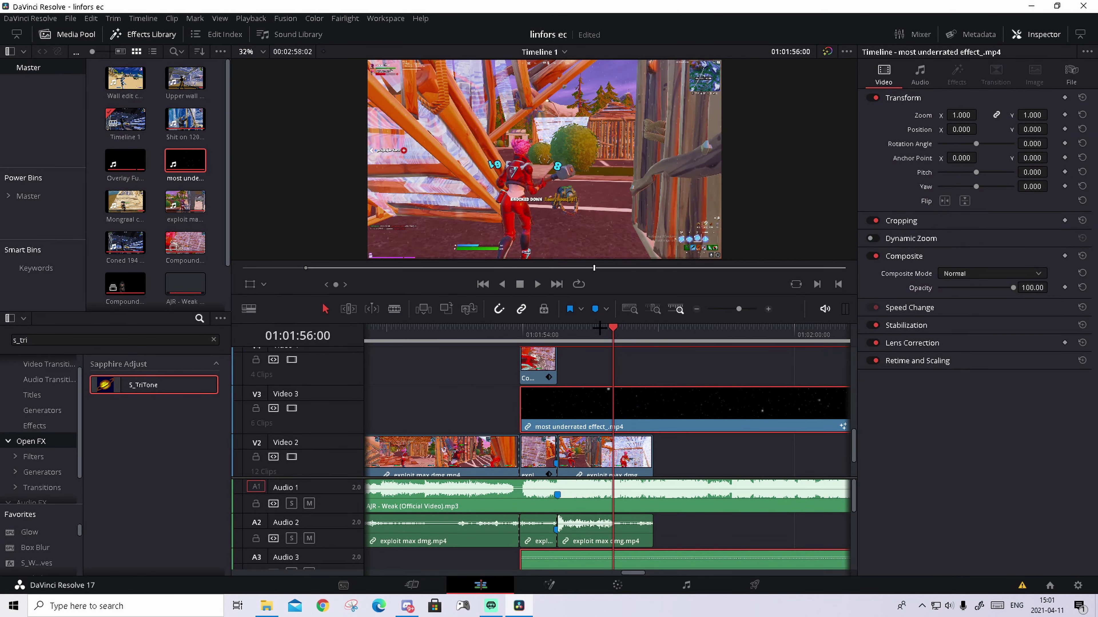
# Preview the keyed overlay and trim its end to match the compound clip's length
pyautogui.moveTo(598, 328)
pyautogui.mouseDown()
pyautogui.moveTo(528, 327)
pyautogui.moveTo(557, 329)
pyautogui.moveTo(557, 342)
pyautogui.mouseUp()
pyautogui.press('space')
pyautogui.moveTo(731, 309); pyautogui.dragTo(729, 308)
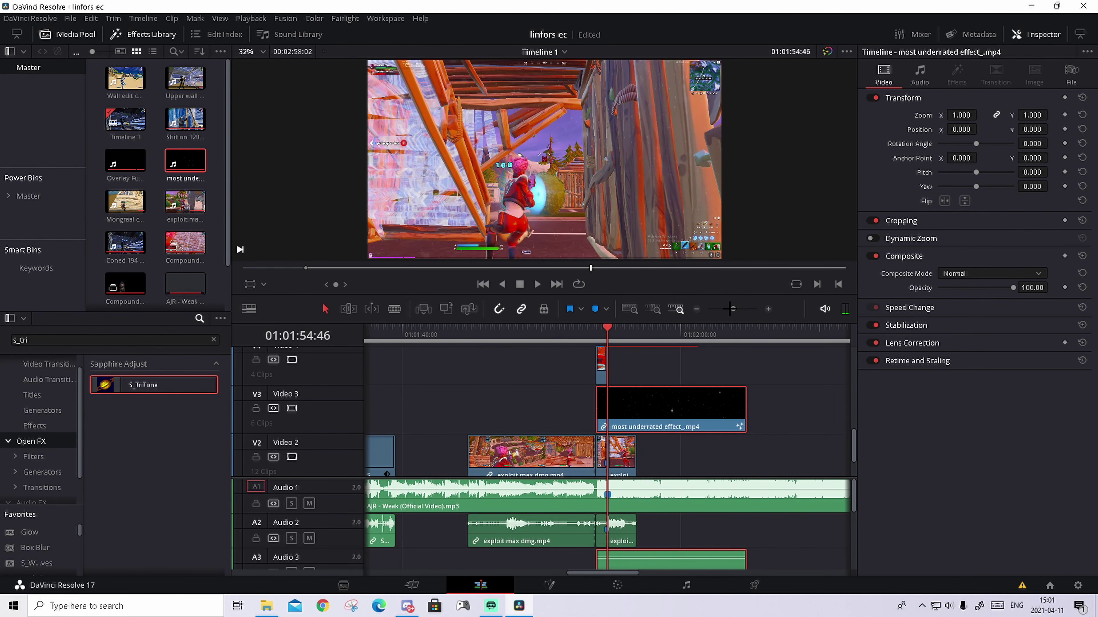
pyautogui.moveTo(735, 406); pyautogui.dragTo(614, 407)
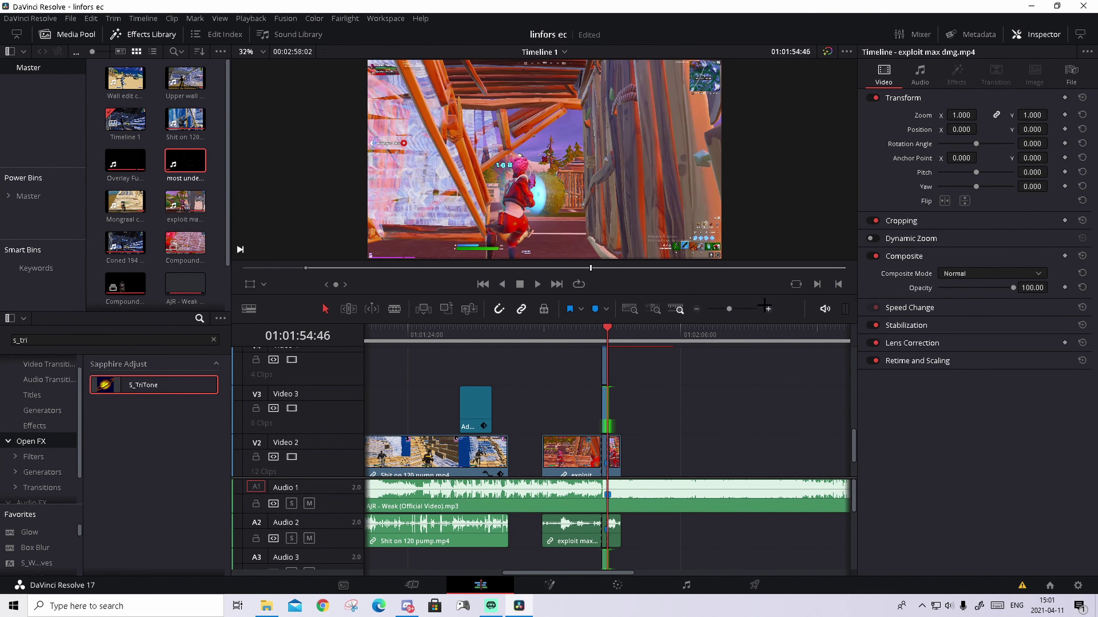
# Zoom in, park the playhead at 01:01:53:56 and select the Video 3 overlay
pyautogui.click(767, 308)
pyautogui.click(768, 309)
pyautogui.click(591, 333)
pyautogui.moveTo(591, 333); pyautogui.dragTo(564, 334)
pyautogui.click(584, 407)
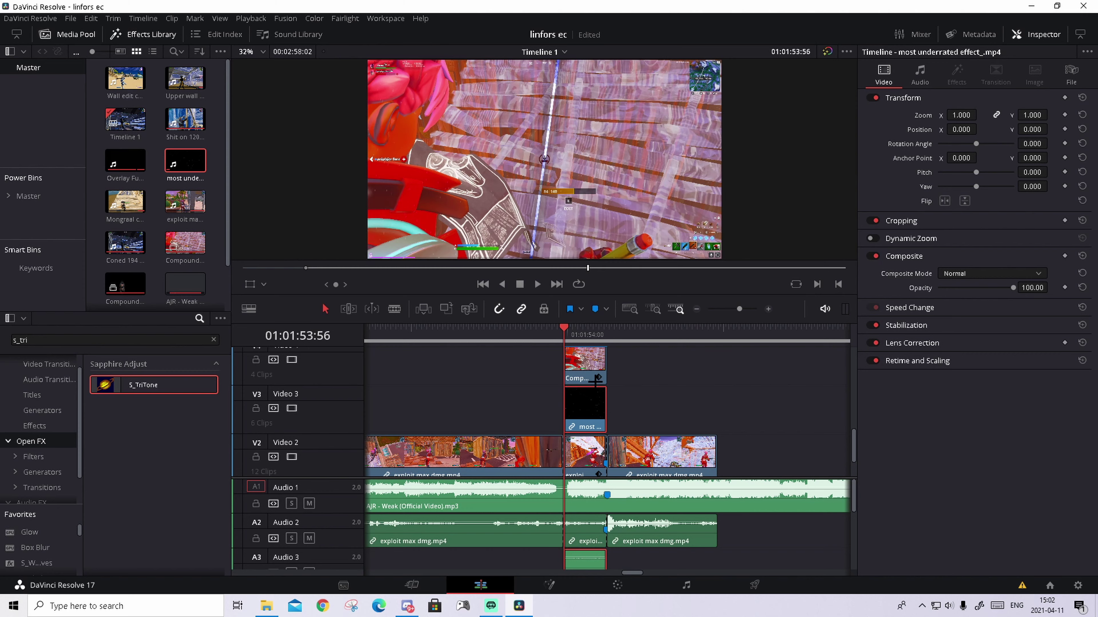
# Keyframe the overlay's Opacity at 100 on 01:01:54:01 and 0.00 on 01:01:53:56
pyautogui.press('Right')
pyautogui.press('Right')
pyautogui.press('Right')
pyautogui.press('Right')
pyautogui.press('Right')
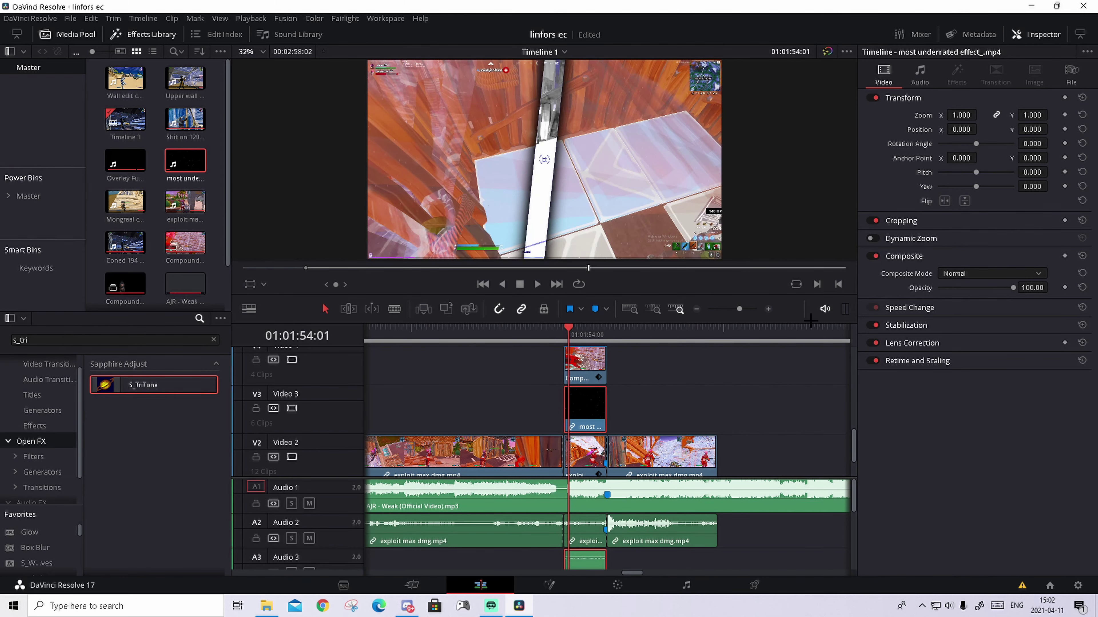
pyautogui.click(1064, 287)
pyautogui.press('Left')
pyautogui.press('Left')
pyautogui.press('Left')
pyautogui.press('Left')
pyautogui.press('Left')
pyautogui.moveTo(1046, 287); pyautogui.dragTo(994, 287)
# Play back the overlay fade-in from just before the impact
pyautogui.press('space')
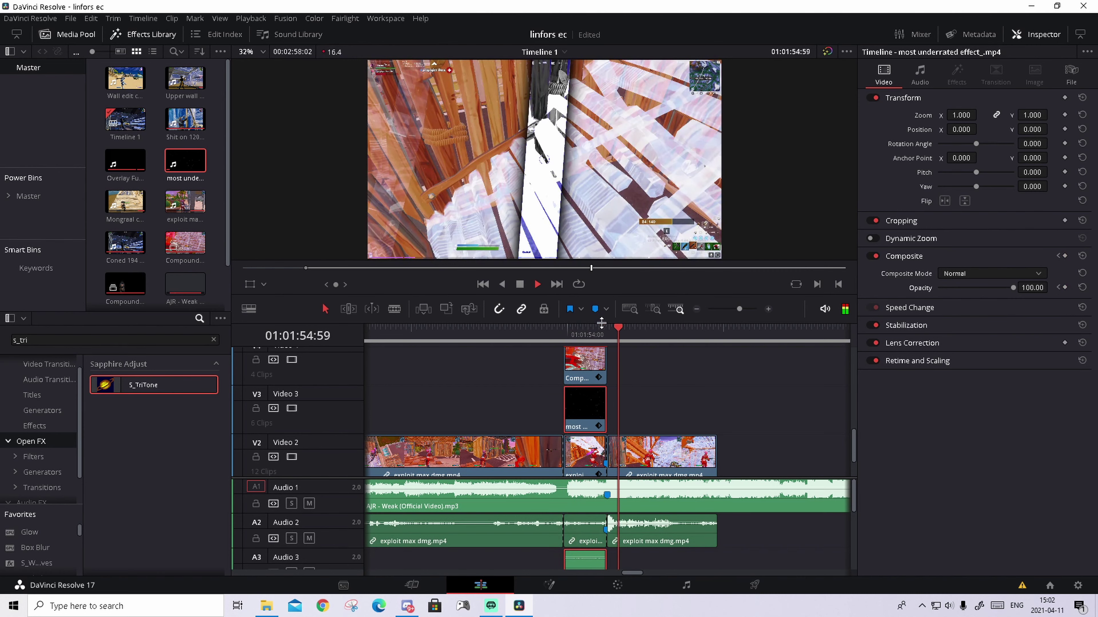
pyautogui.click(552, 327)
pyautogui.press('space')
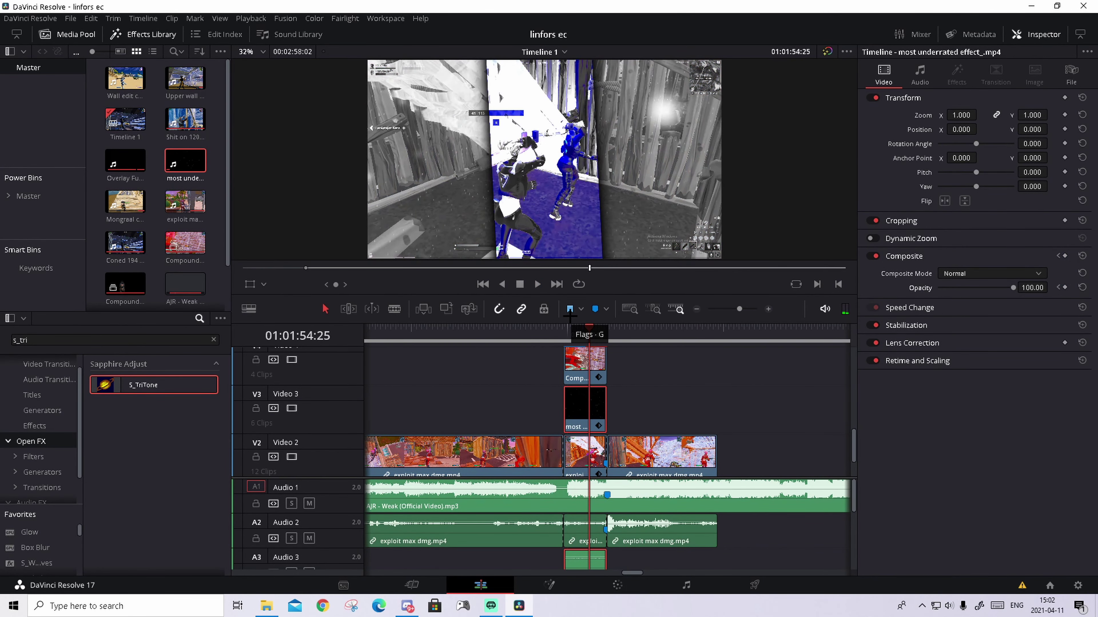